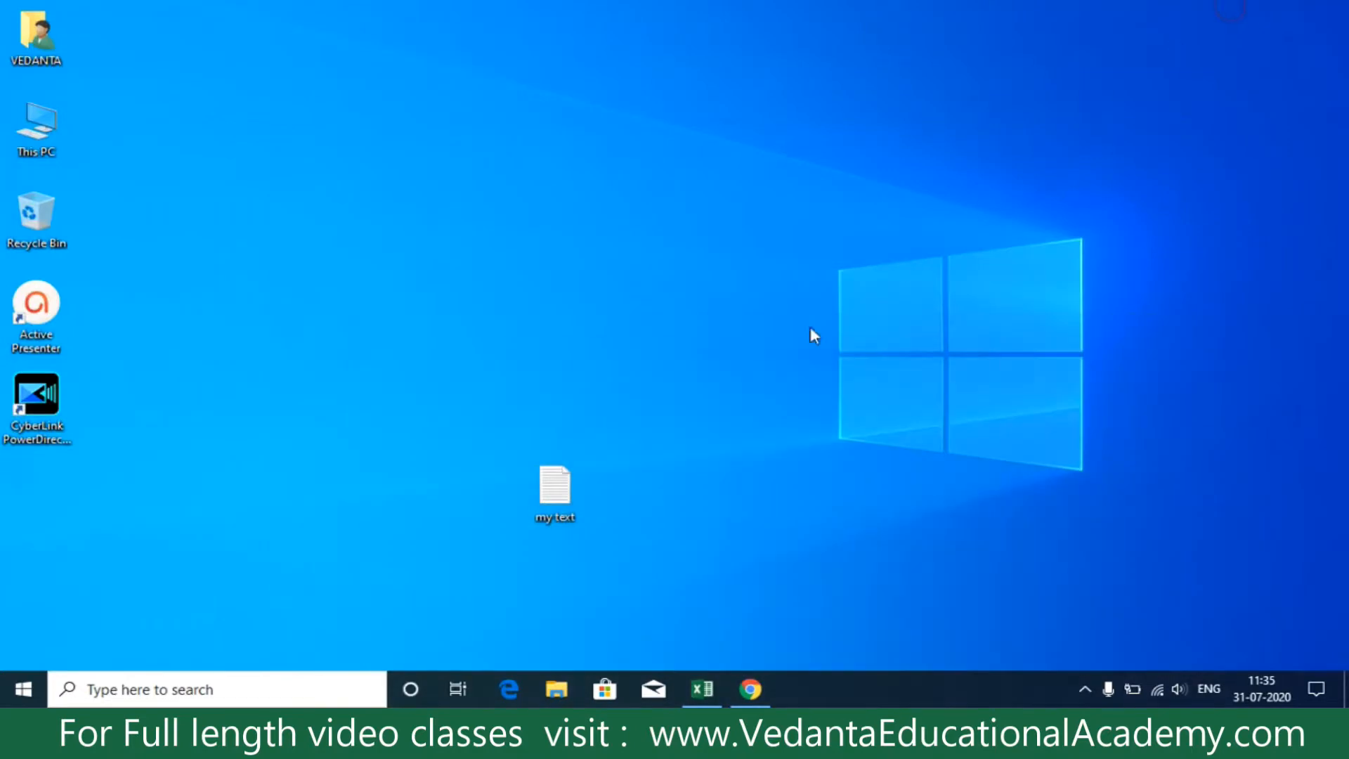
Open the my text file on the desktop to check its contents, and close it
{"action": "double_click", "coordinate": [552, 516]}
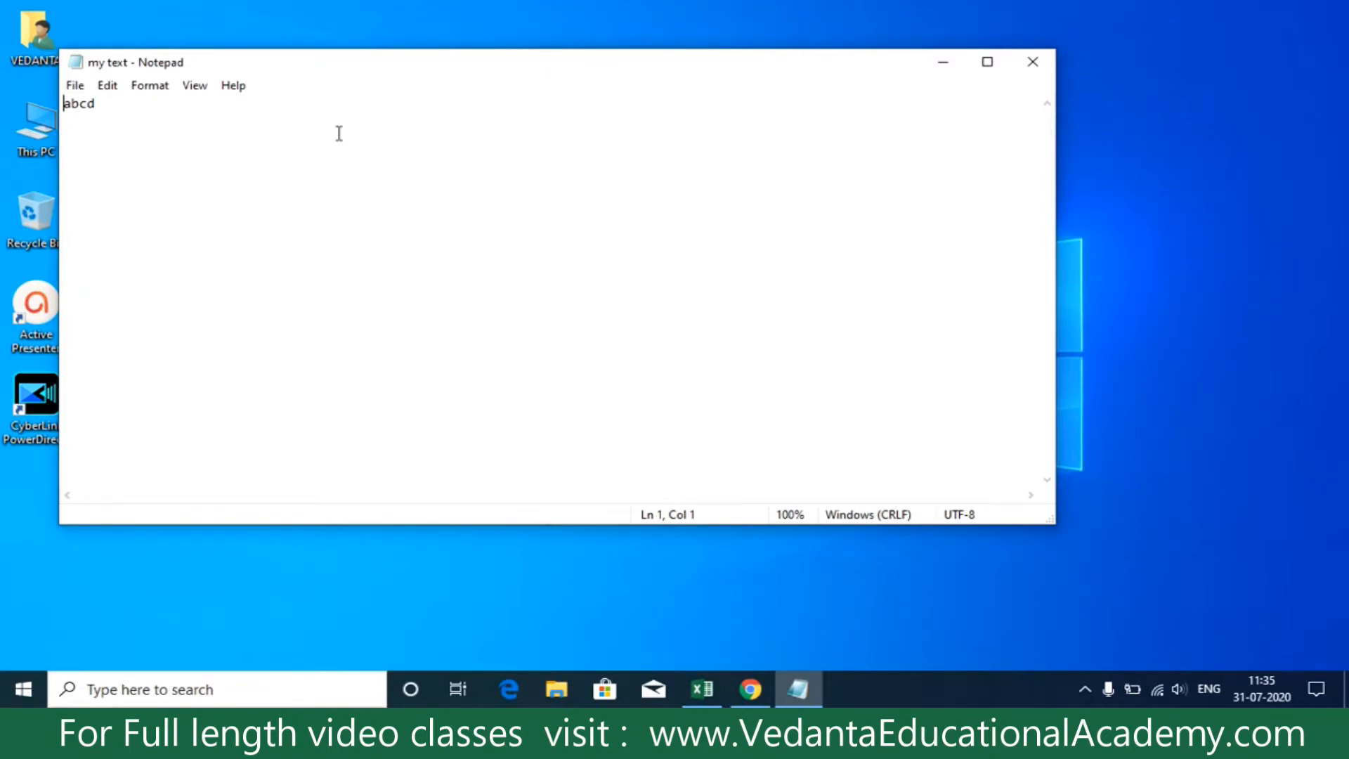
{"action": "left_click", "coordinate": [1035, 66]}
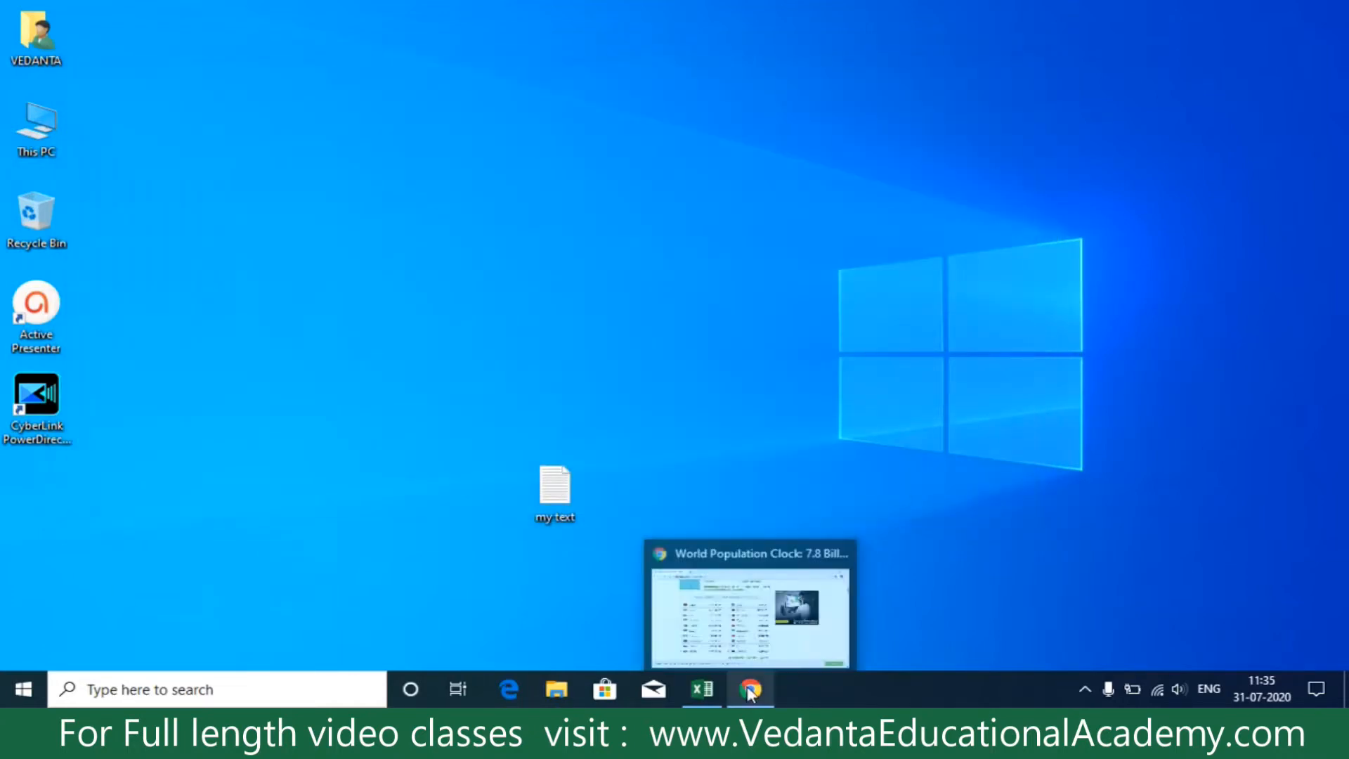
Switch to Excel and import the my text file from the desktop as text data, loading it into a table on a new sheet
{"action": "left_click", "coordinate": [690, 688]}
{"action": "left_click", "coordinate": [371, 251]}
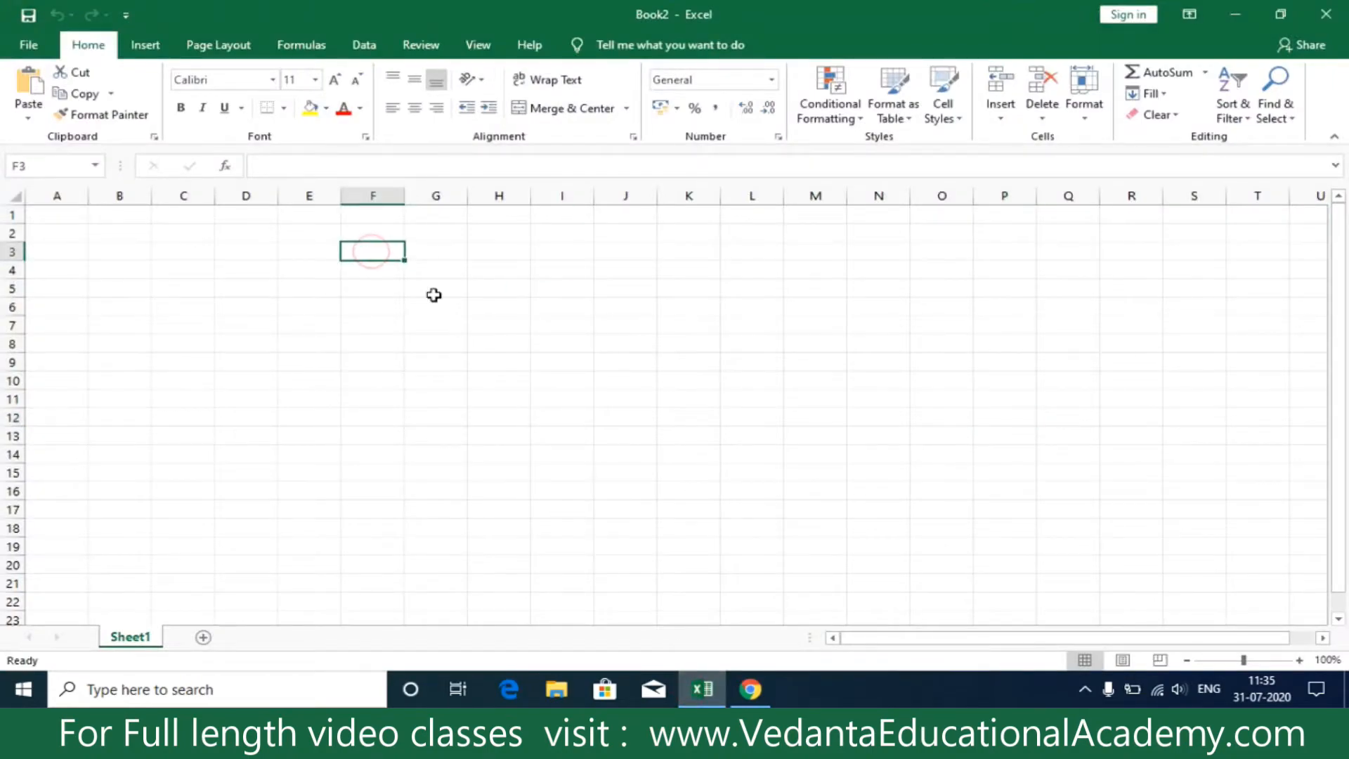
{"action": "left_click", "coordinate": [369, 50]}
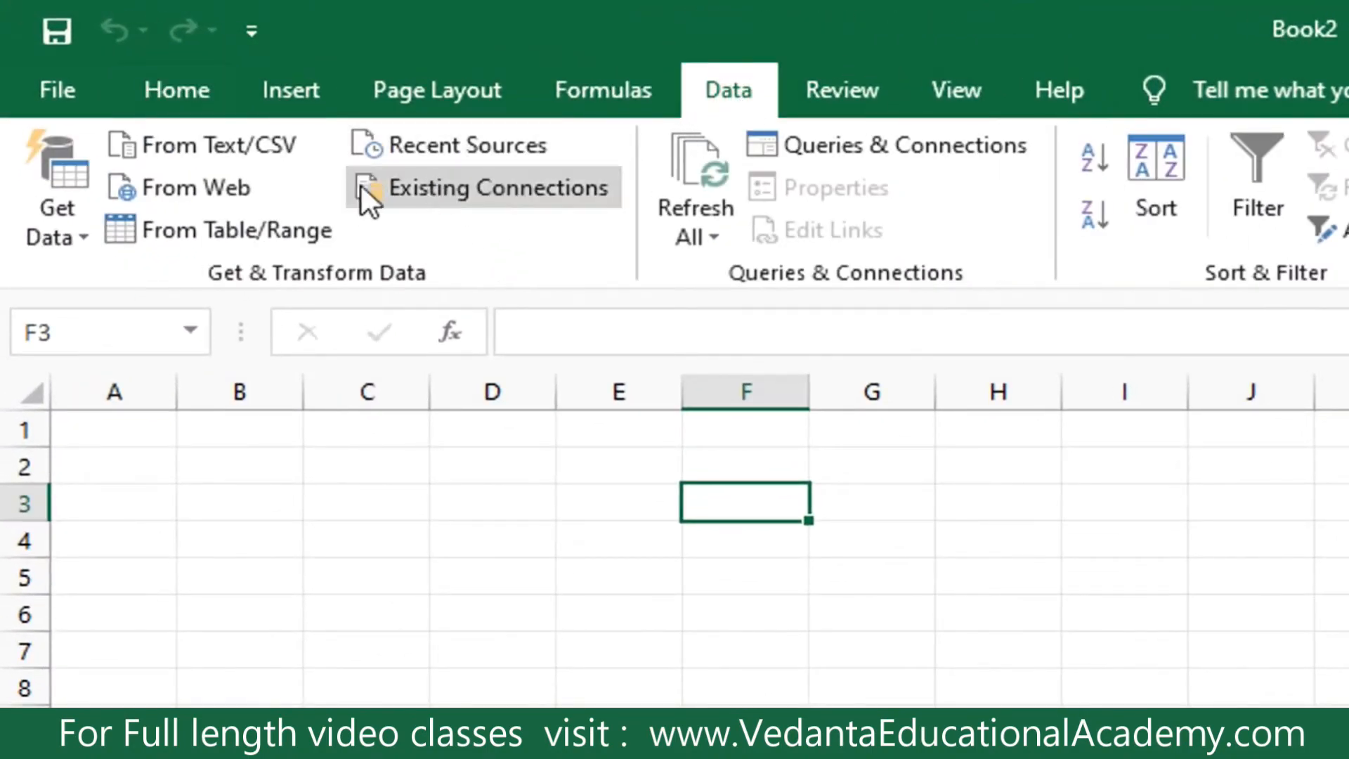
{"action": "left_click", "coordinate": [166, 156]}
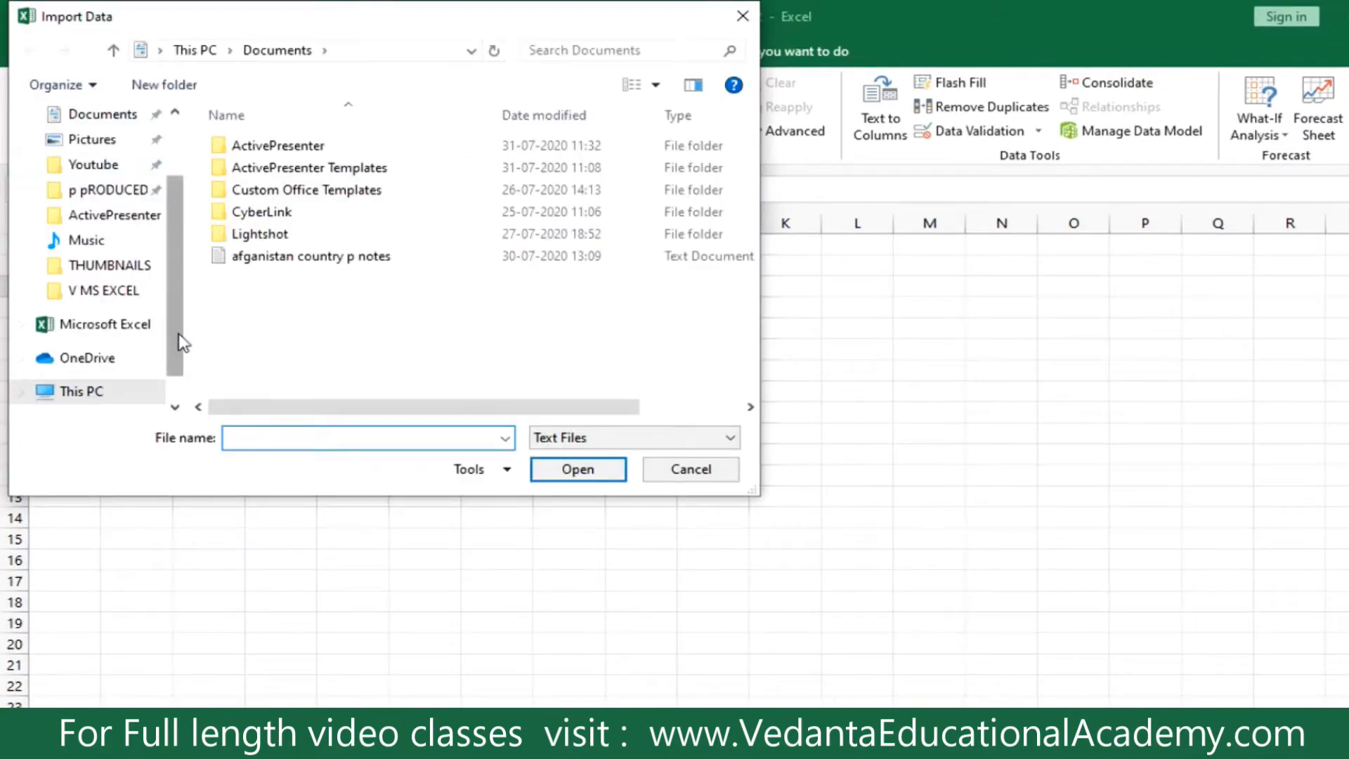
{"action": "left_click_drag", "start_coordinate": [174, 331], "coordinate": [186, 211]}
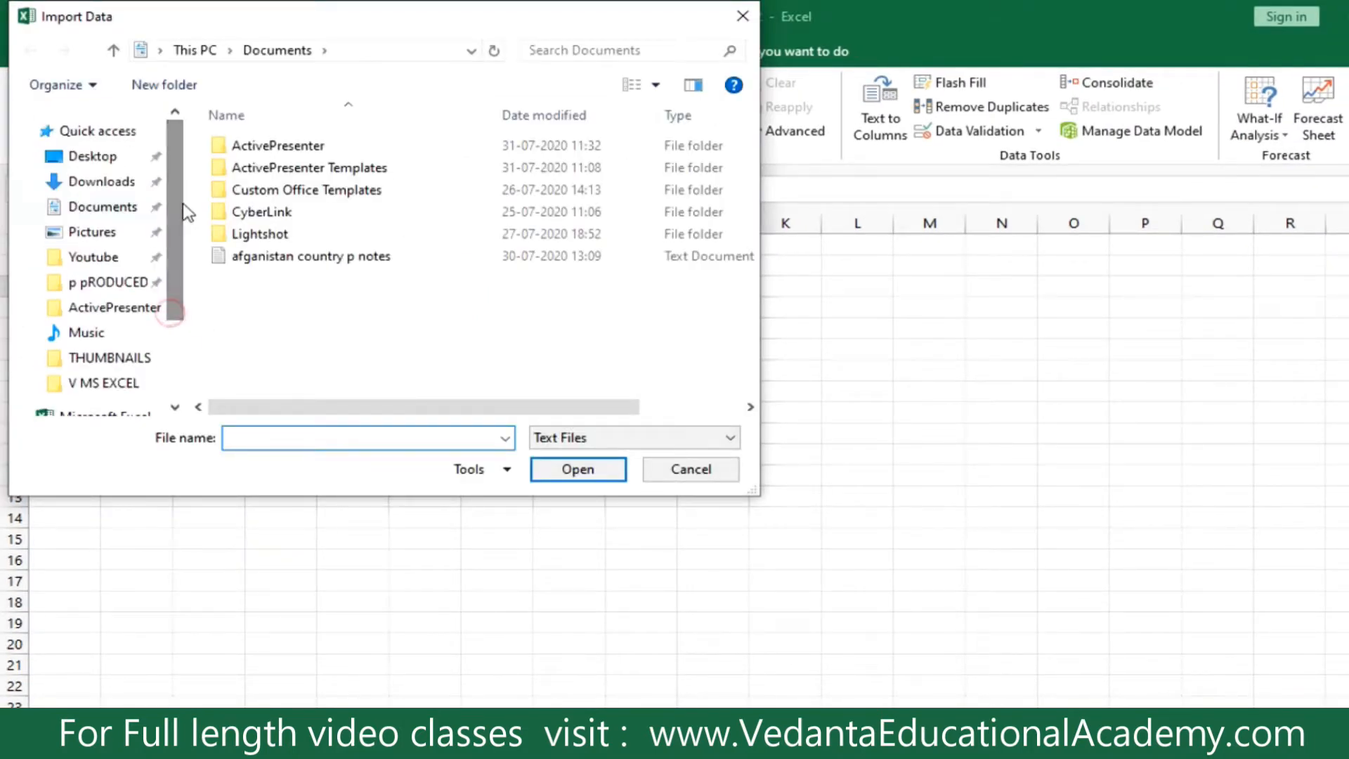
{"action": "left_click", "coordinate": [83, 154]}
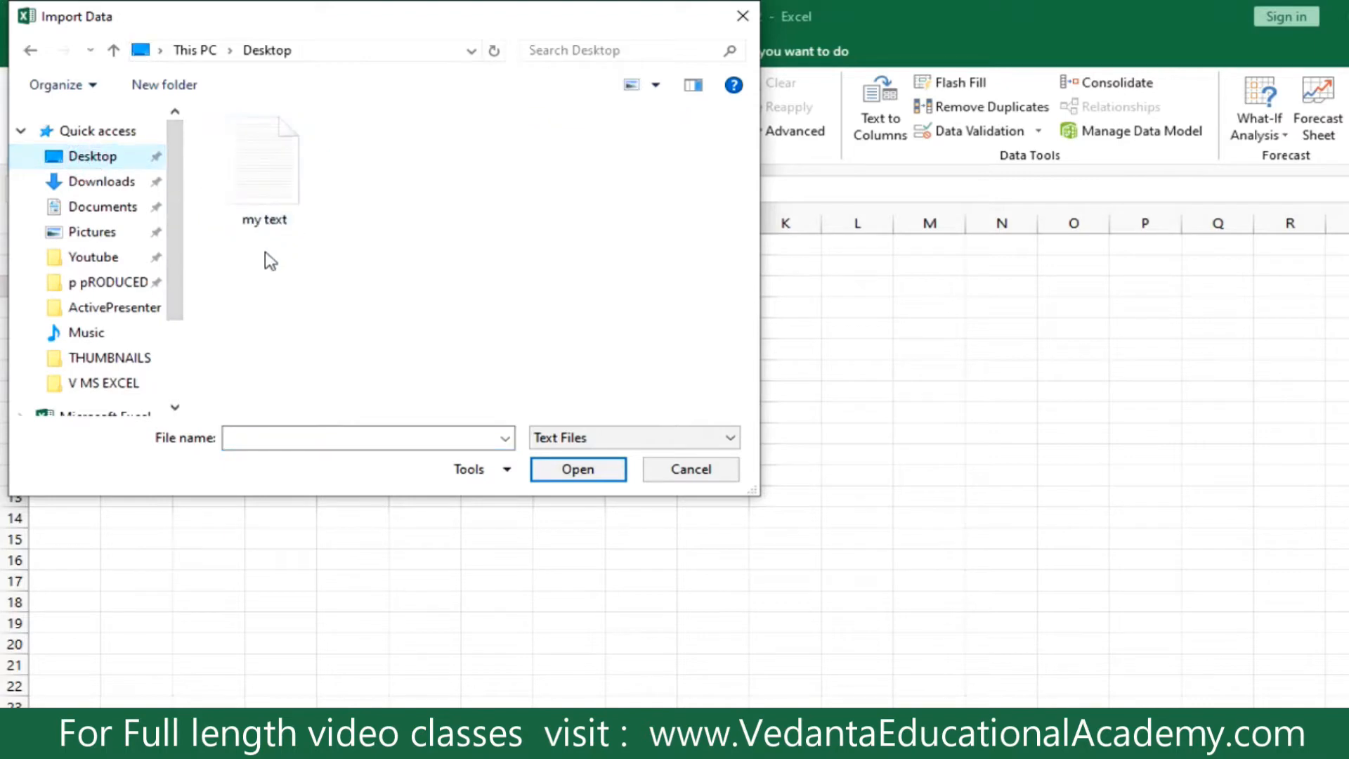
{"action": "left_click", "coordinate": [257, 218]}
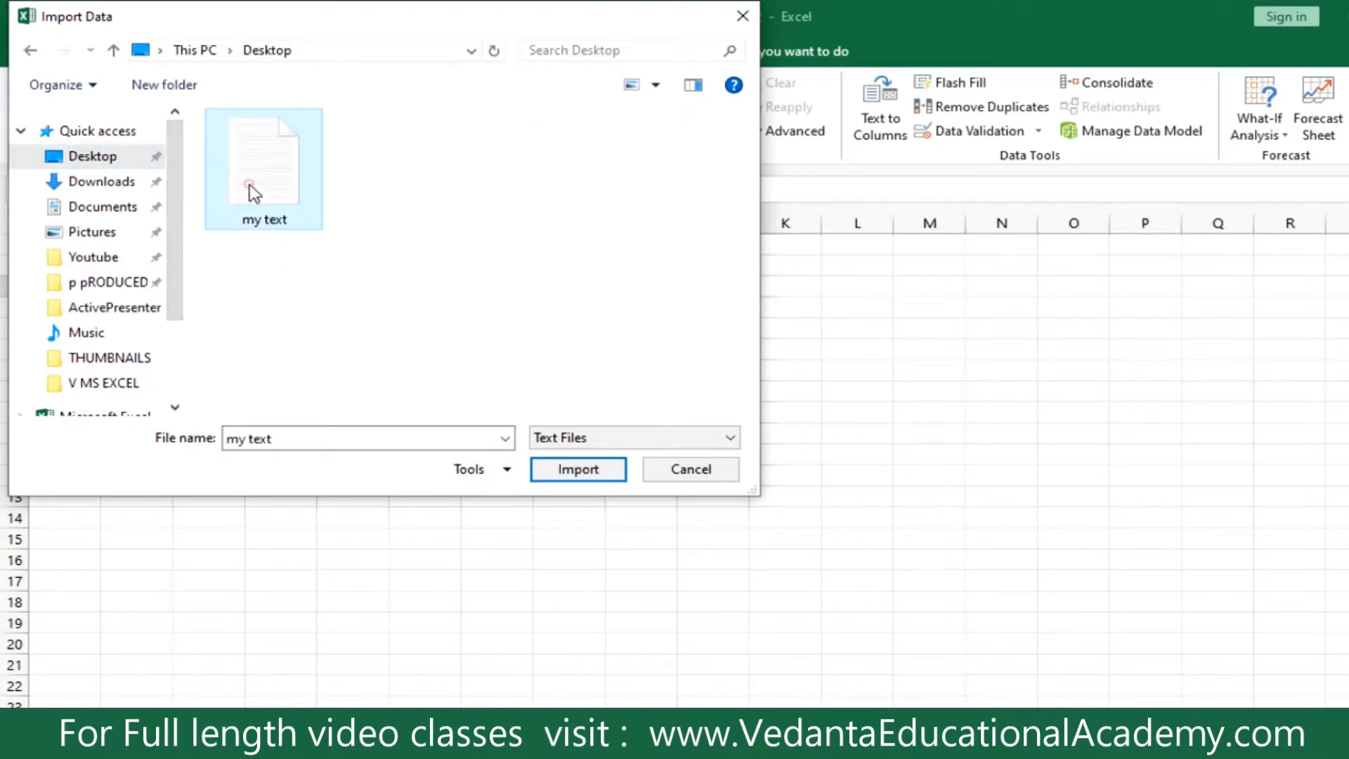
{"action": "left_click", "coordinate": [573, 478]}
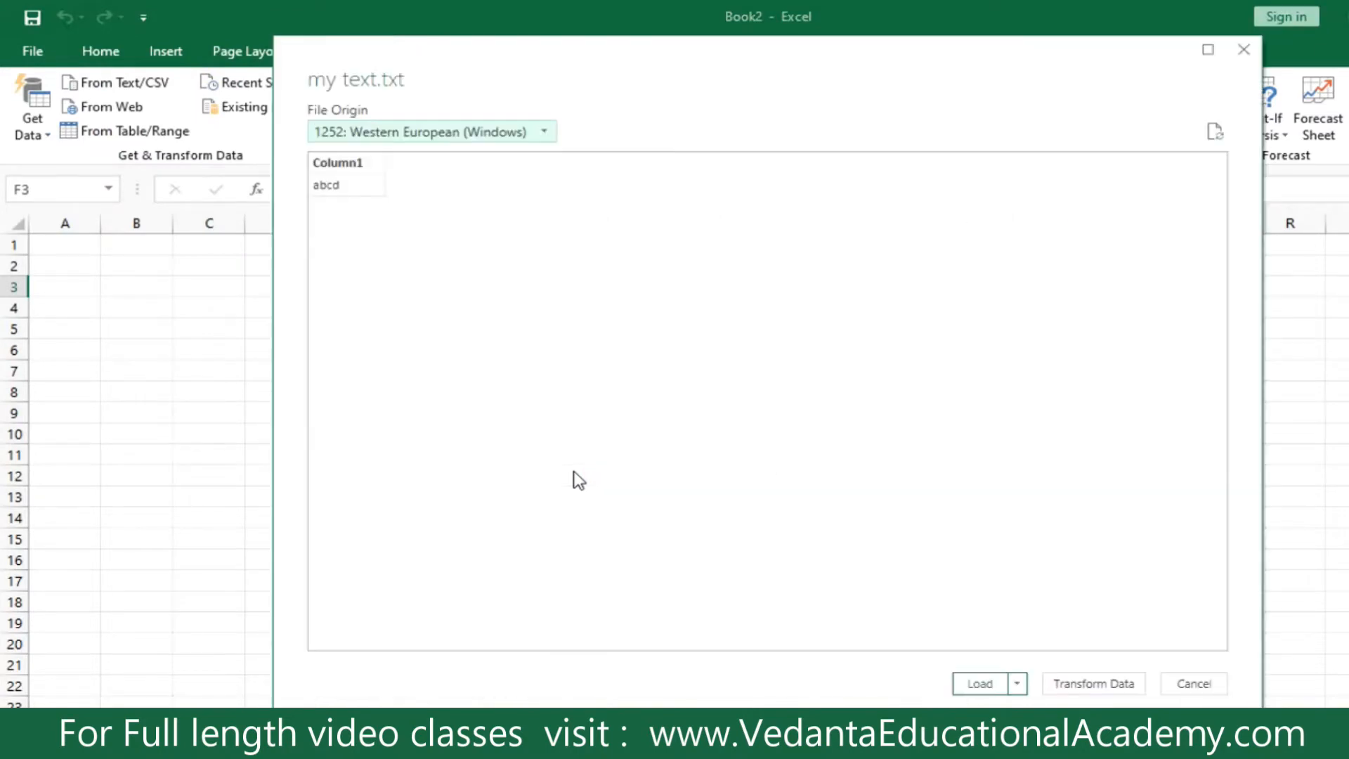
{"action": "left_click", "coordinate": [987, 687]}
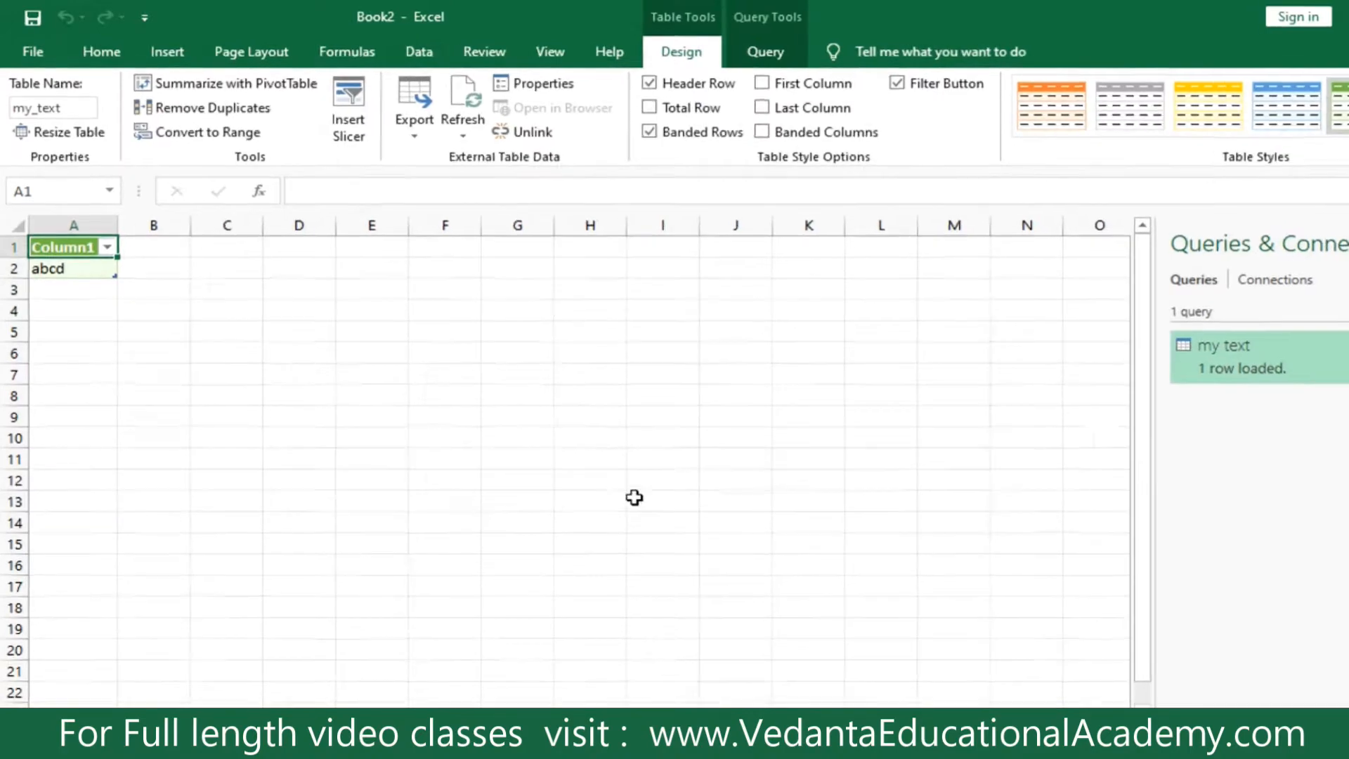
{"action": "left_click", "coordinate": [203, 329]}
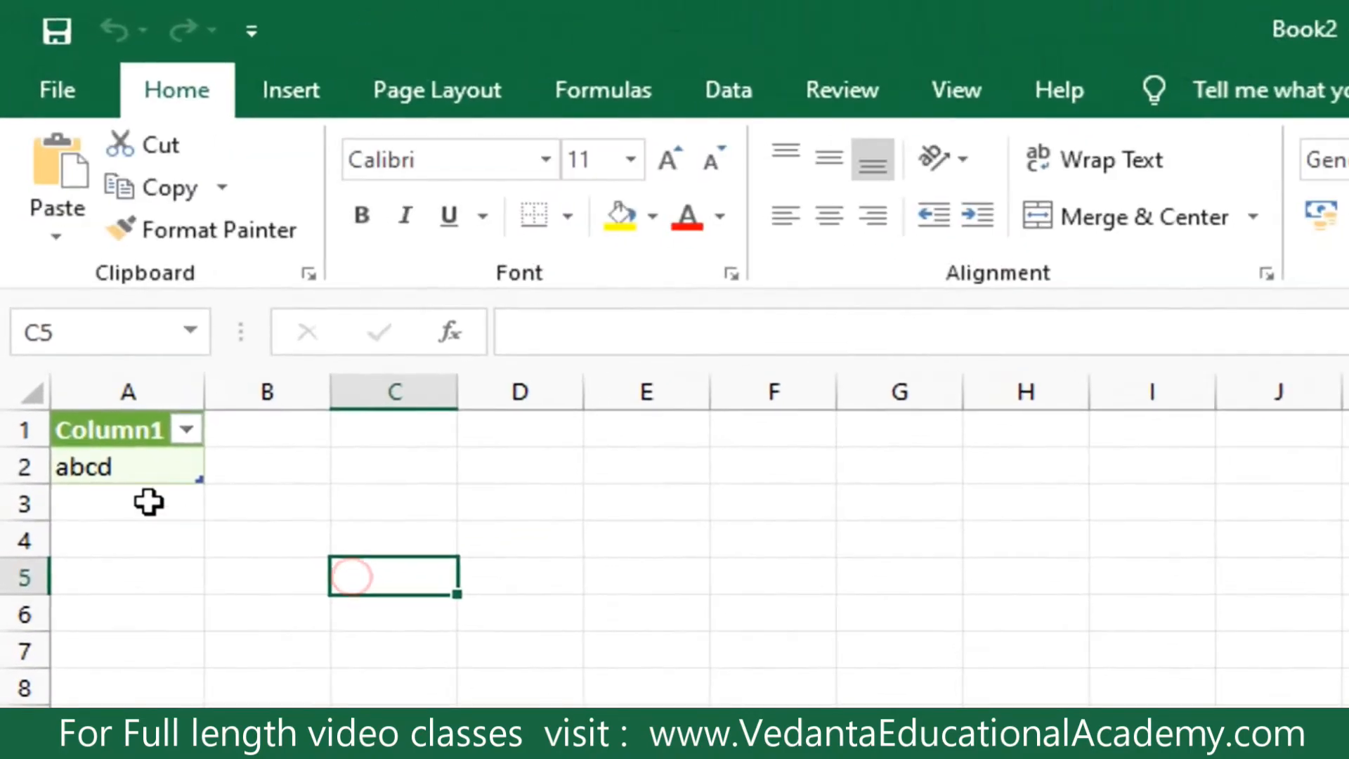
{"action": "left_click", "coordinate": [128, 471]}
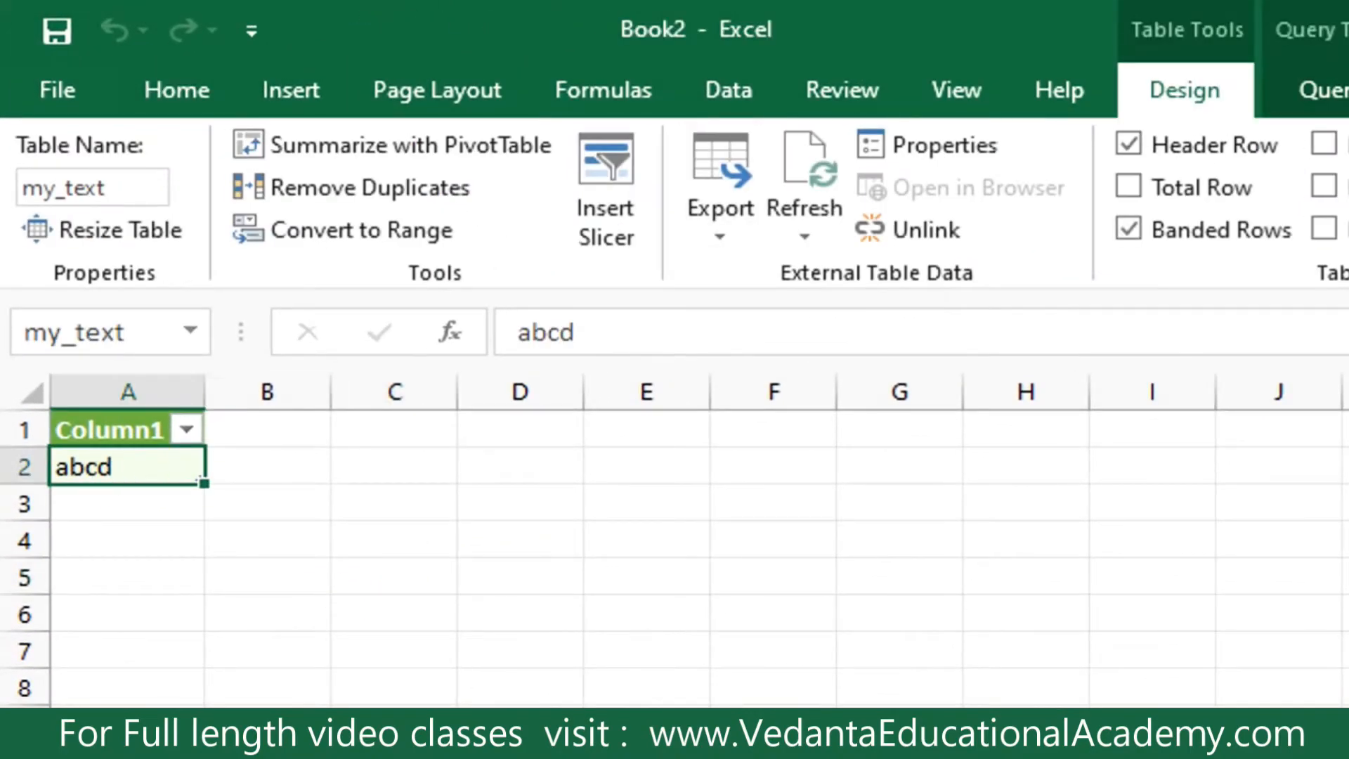
Open the my text file from the desktop, add "pqrs" on a second line, and save it on closing
{"action": "key", "text": "super+d"}
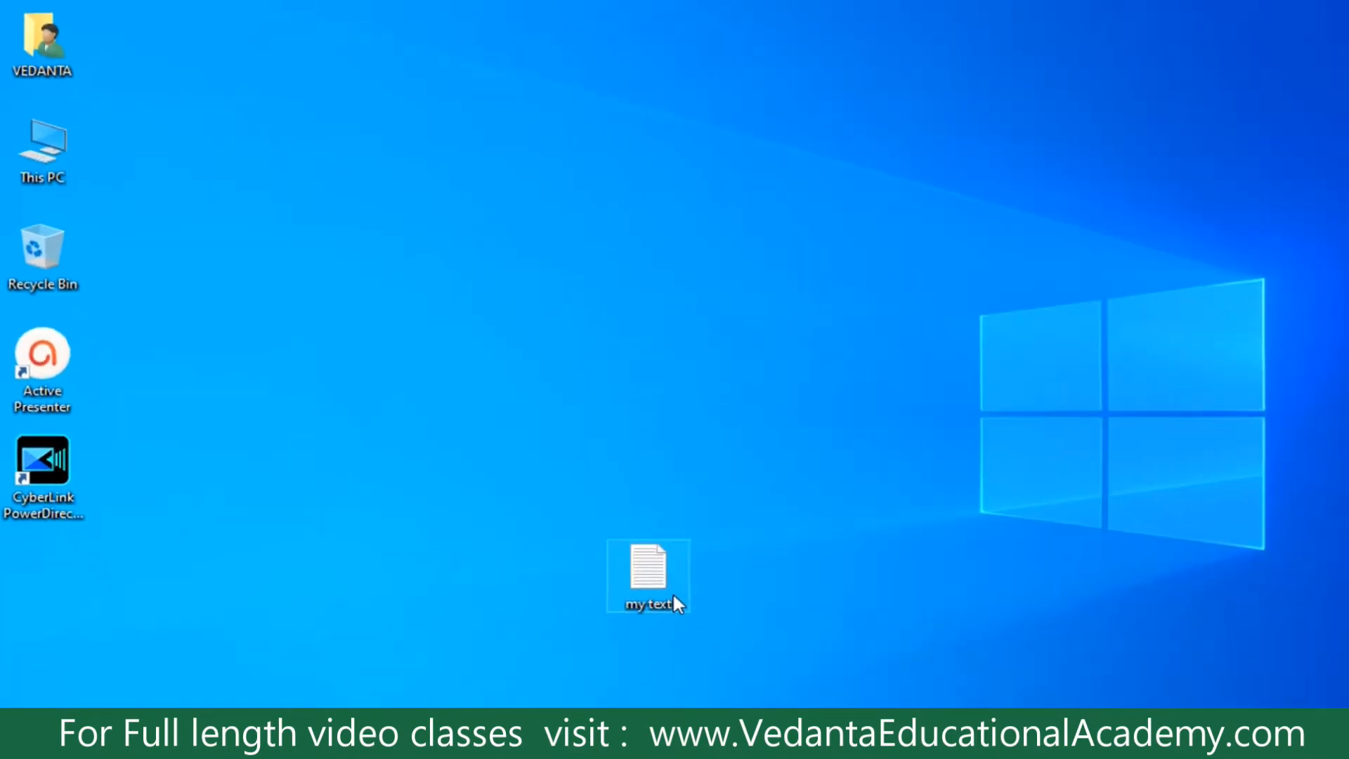
{"action": "double_click", "coordinate": [611, 540]}
{"action": "left_click", "coordinate": [133, 120]}
{"action": "key", "text": "Return"}
{"action": "type", "text": "pqrs"}
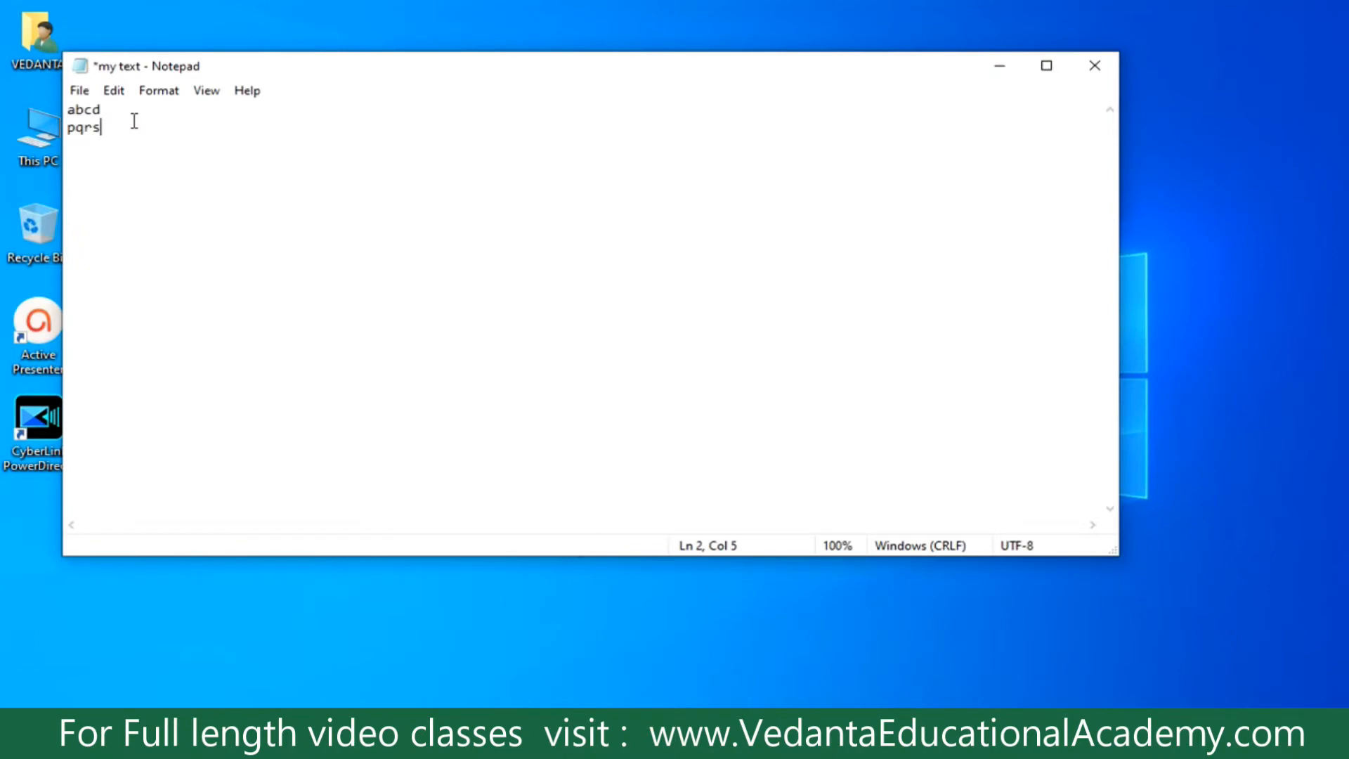
{"action": "left_click", "coordinate": [1098, 64]}
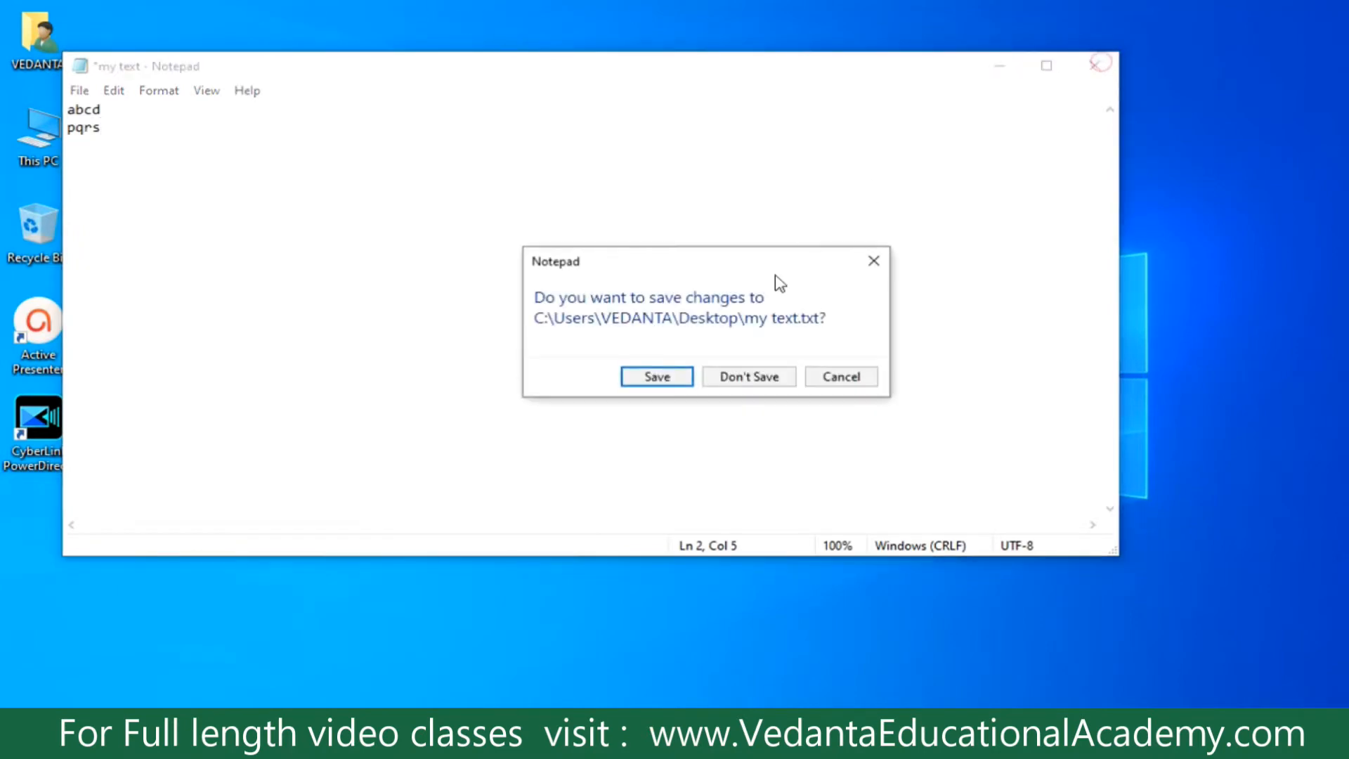
{"action": "left_click", "coordinate": [658, 379]}
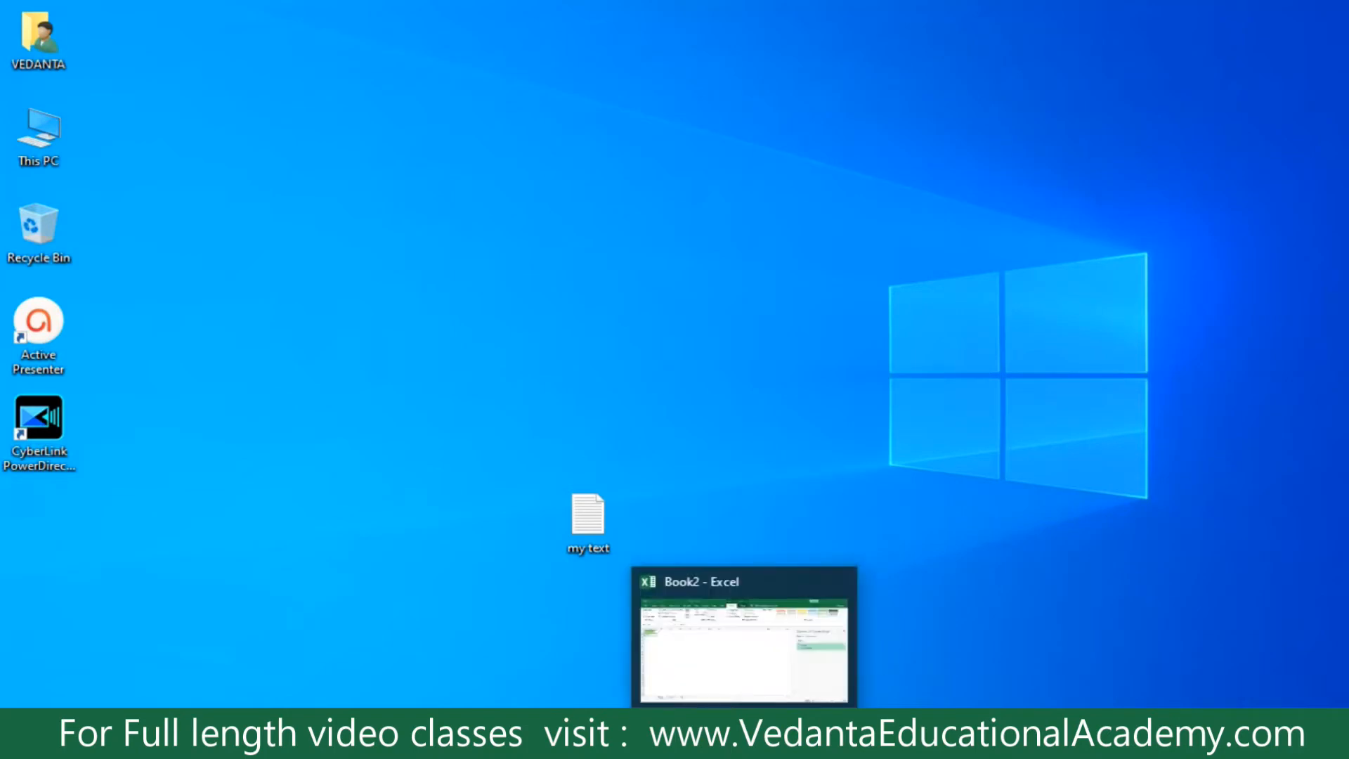
Switch back to Excel and refresh the imported my text table from its source file
{"action": "left_click", "coordinate": [745, 654]}
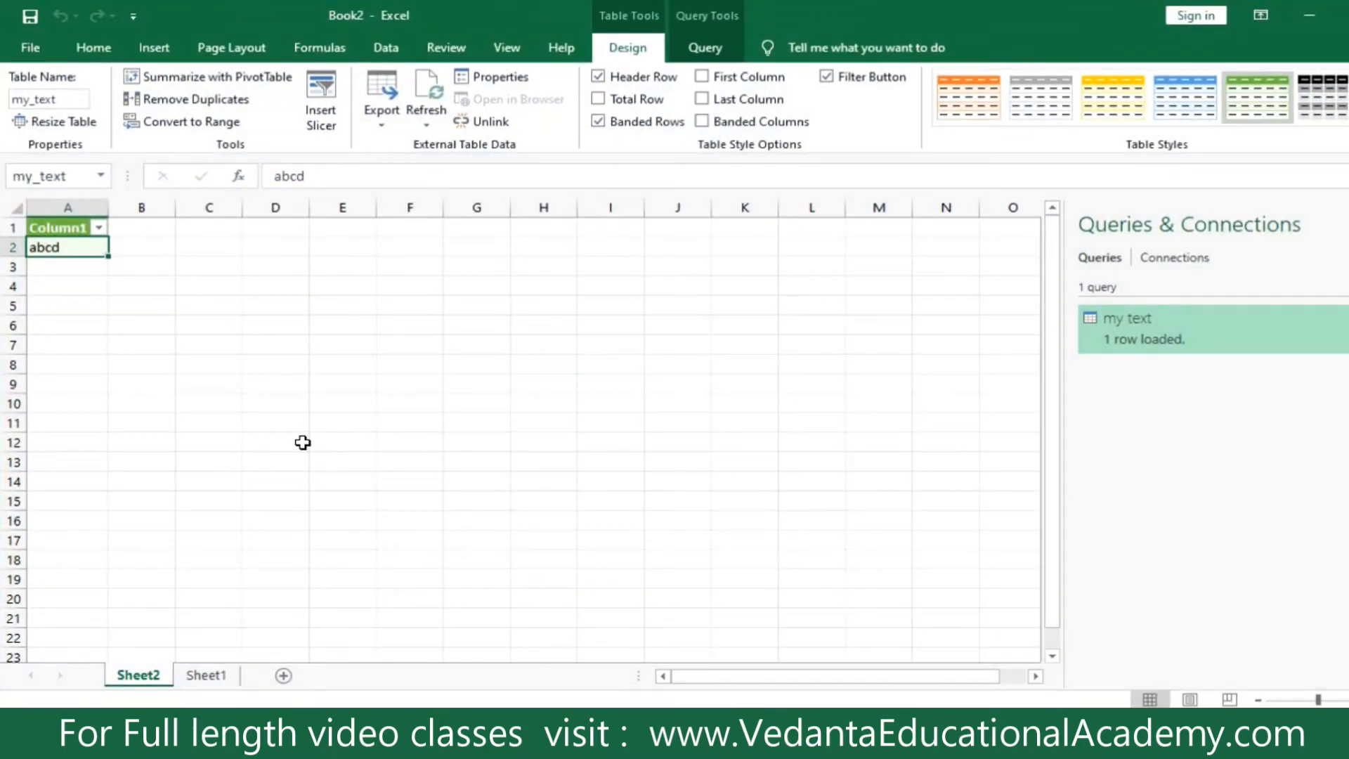
{"action": "left_click", "coordinate": [394, 40]}
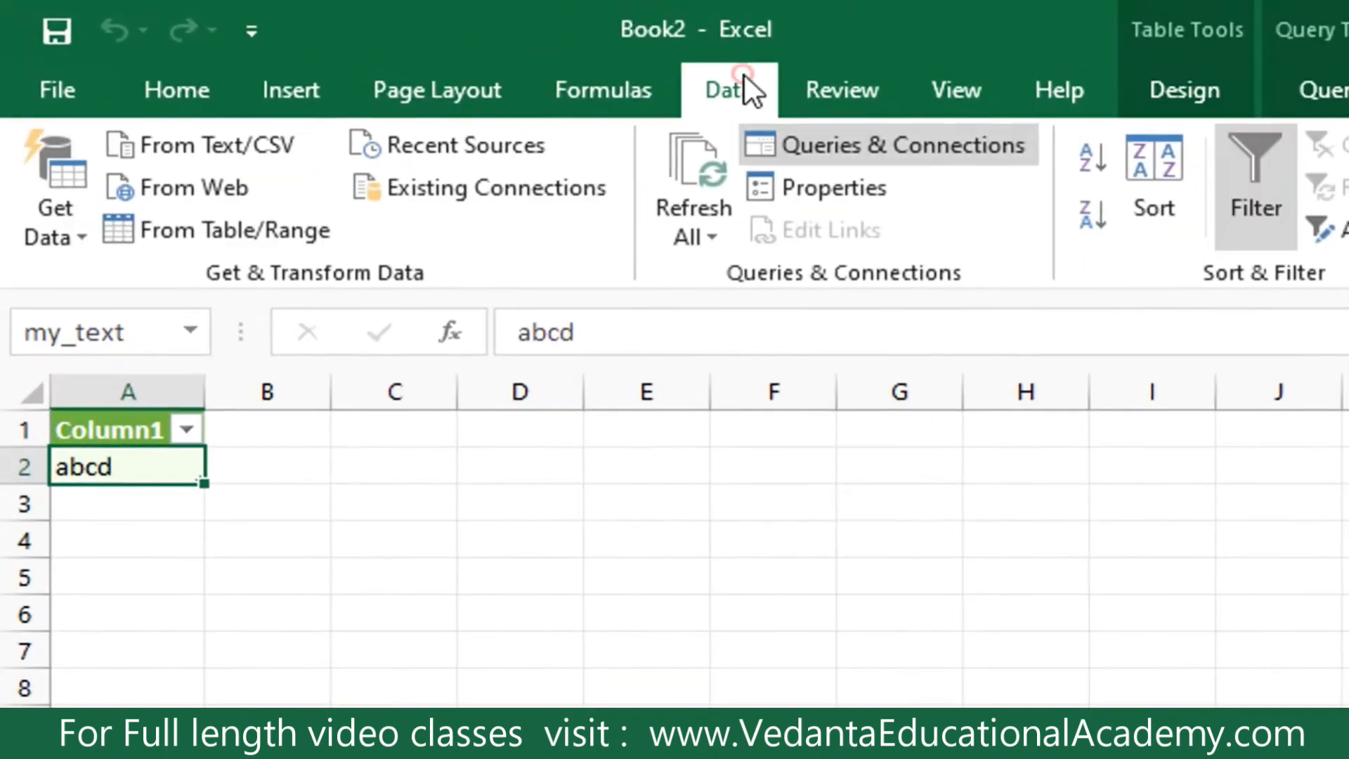
{"action": "left_click", "coordinate": [694, 214]}
{"action": "left_click", "coordinate": [752, 277]}
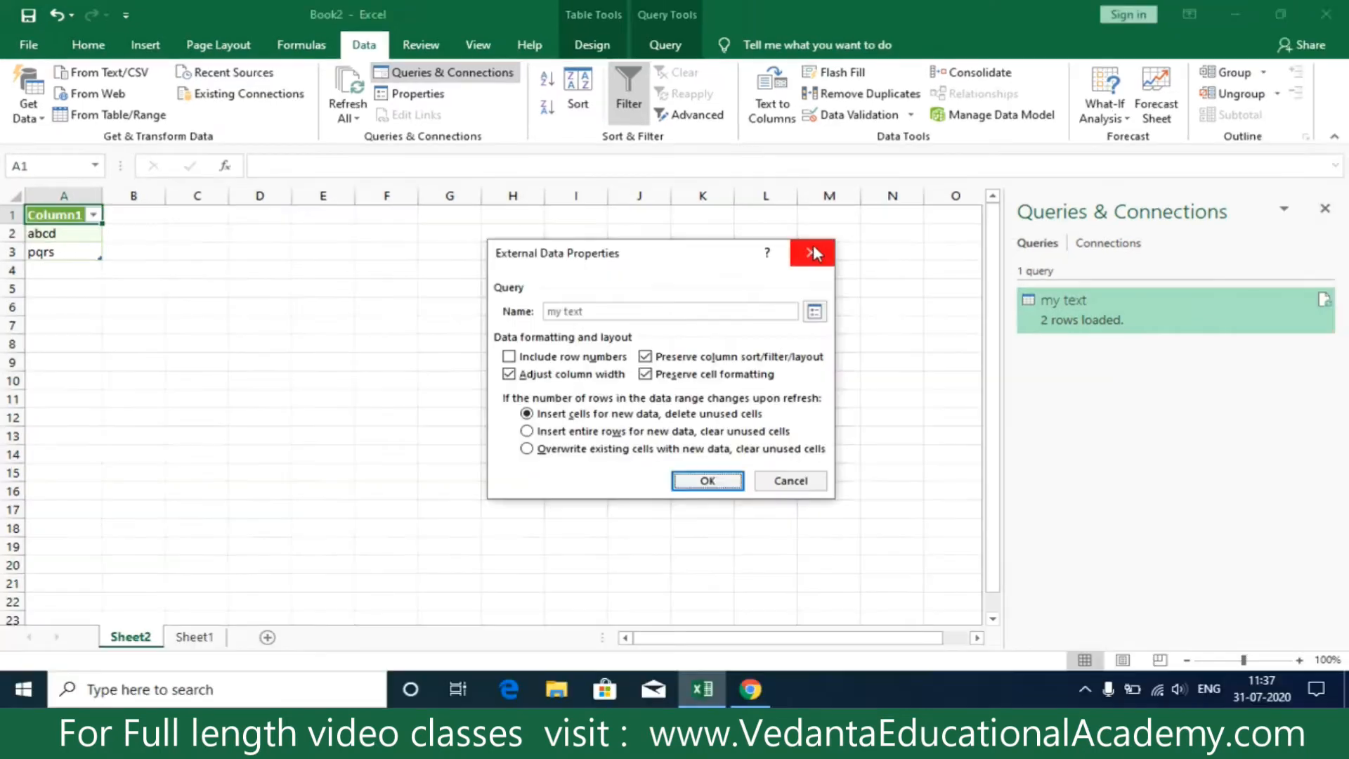
{"action": "left_click", "coordinate": [864, 271]}
Set the my text query's connection properties to refresh automatically every 1 minute
{"action": "left_click", "coordinate": [382, 127]}
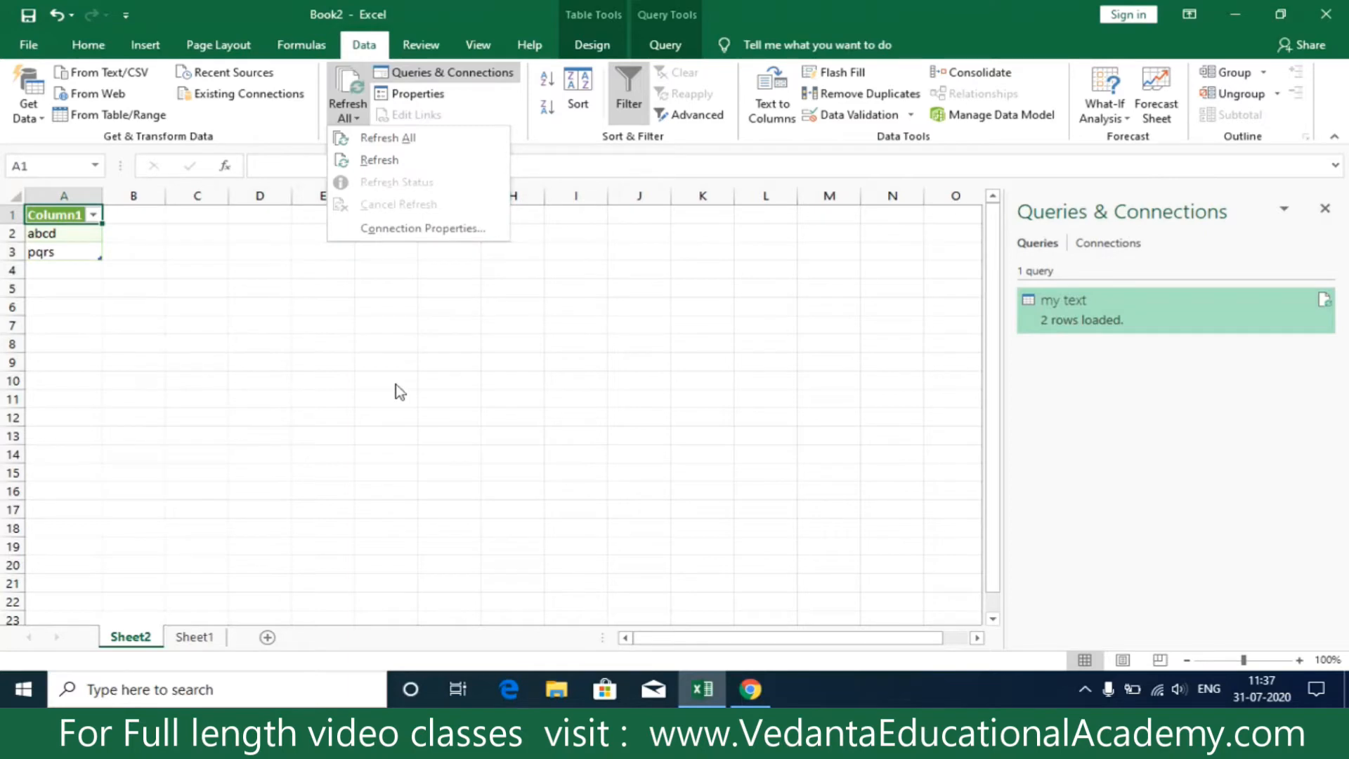
{"action": "left_click", "coordinate": [396, 227]}
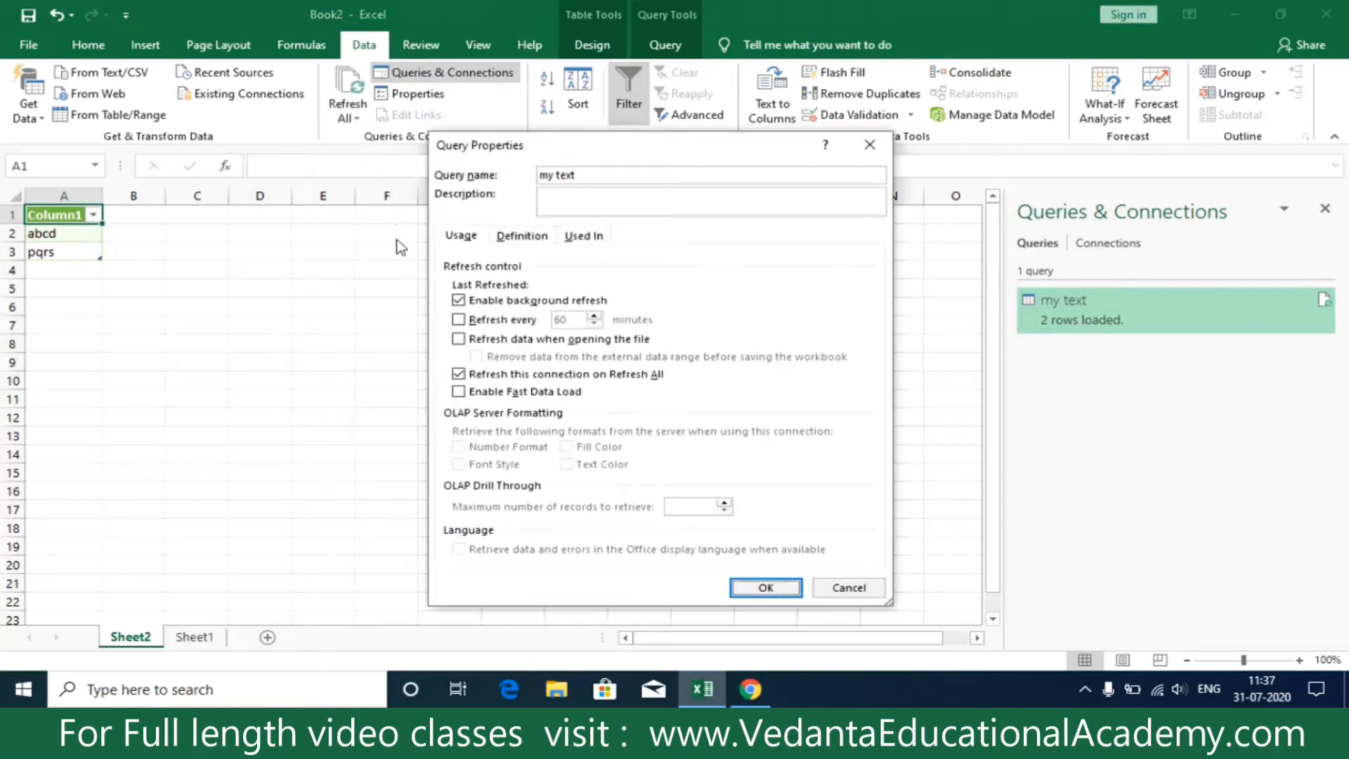
{"action": "left_click", "coordinate": [459, 319]}
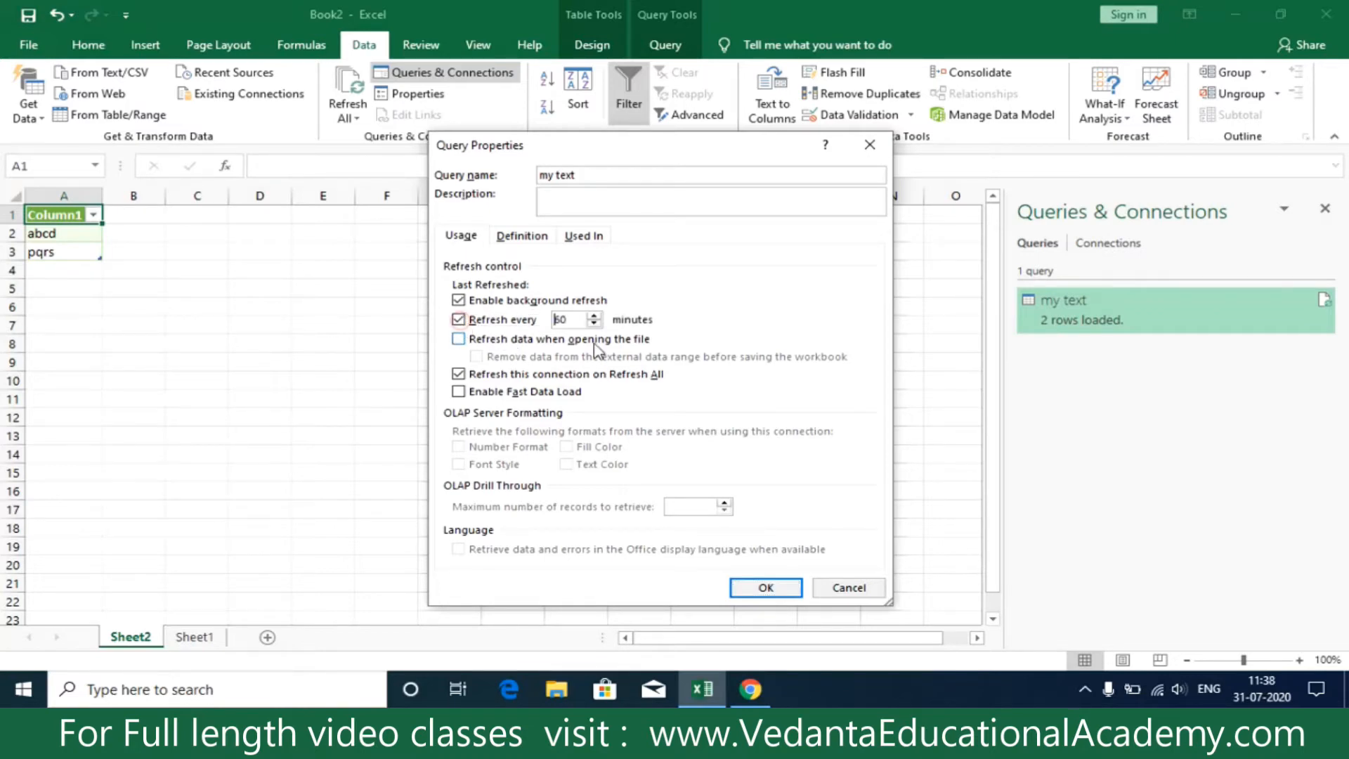
{"action": "double_click", "coordinate": [560, 320]}
{"action": "type", "text": "1"}
{"action": "left_click", "coordinate": [767, 588]}
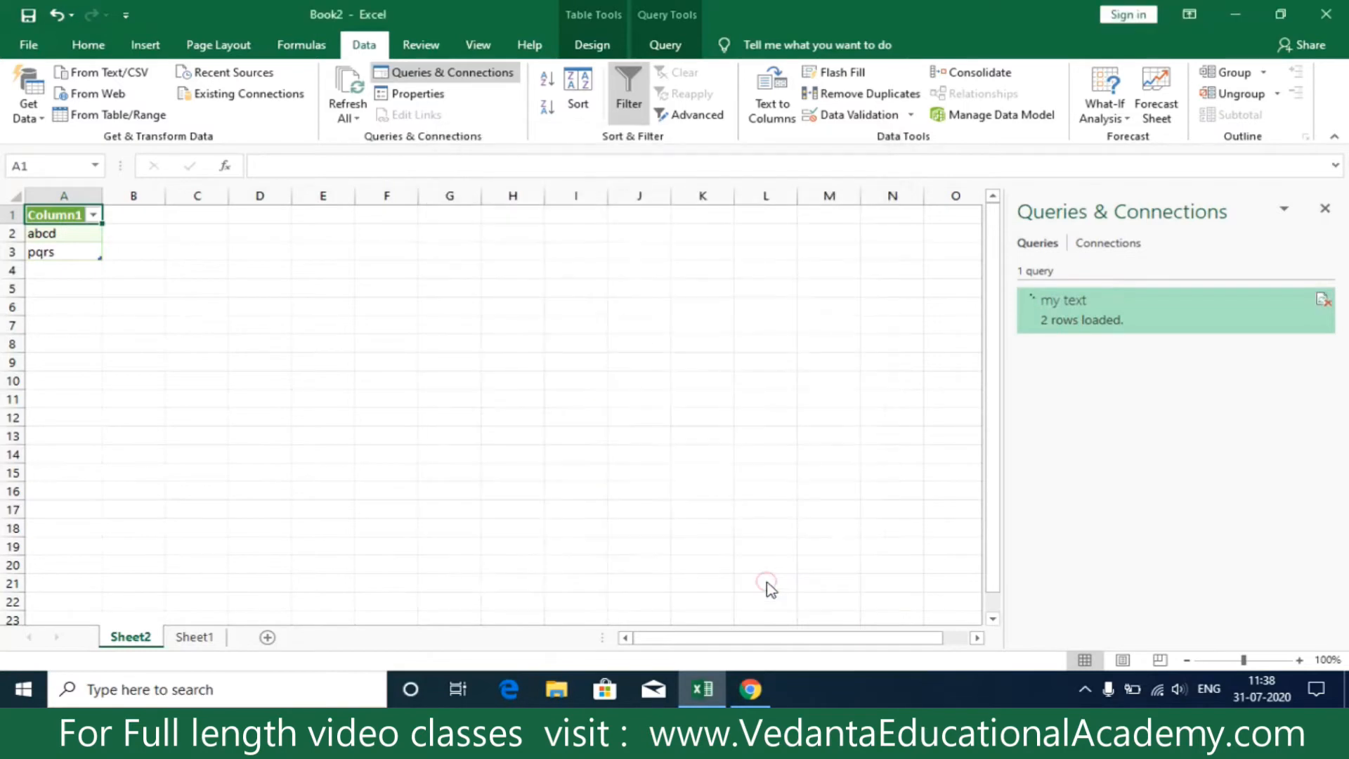
{"action": "left_click", "coordinate": [260, 342]}
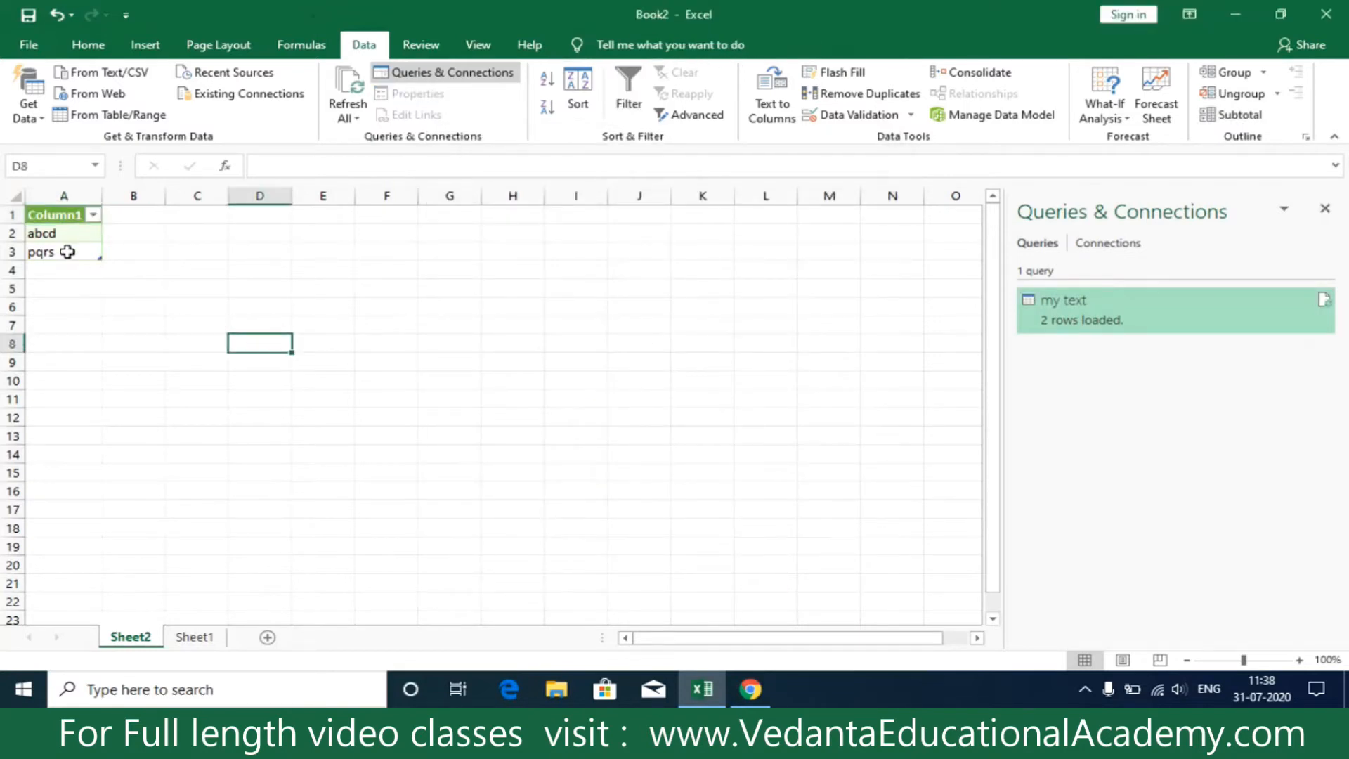
Reopen the my text file from the desktop, add "1234" on a third line, and save it on closing
{"action": "mouse_move", "coordinate": [753, 674]}
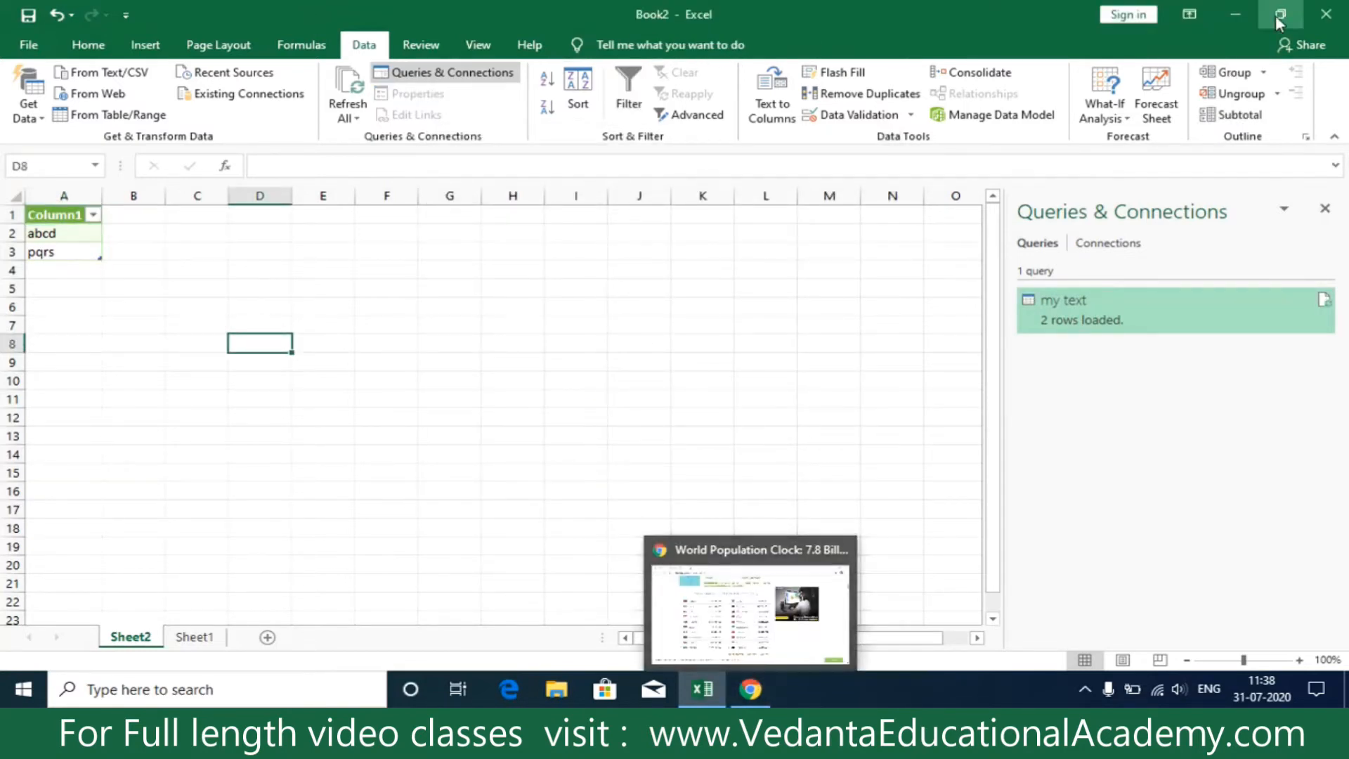
{"action": "left_click", "coordinate": [1225, 14]}
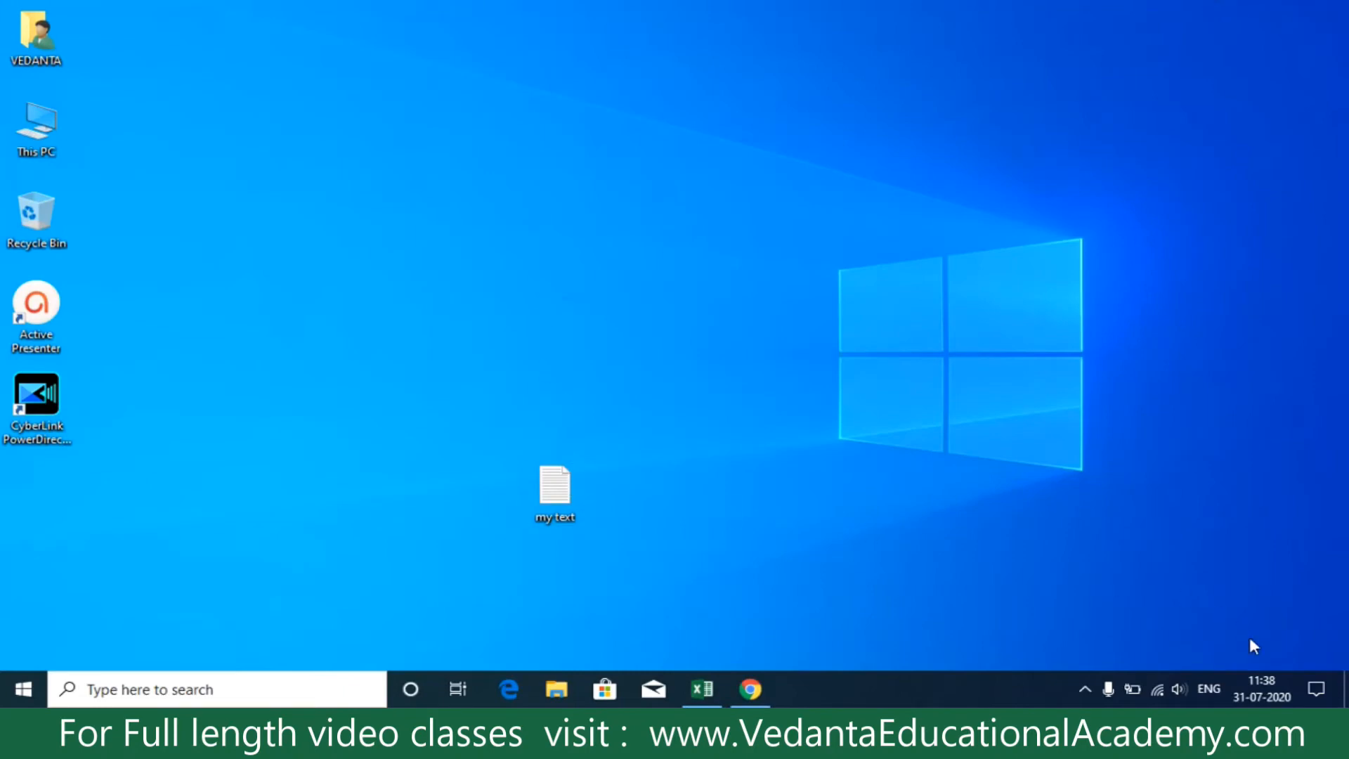
{"action": "double_click", "coordinate": [555, 492]}
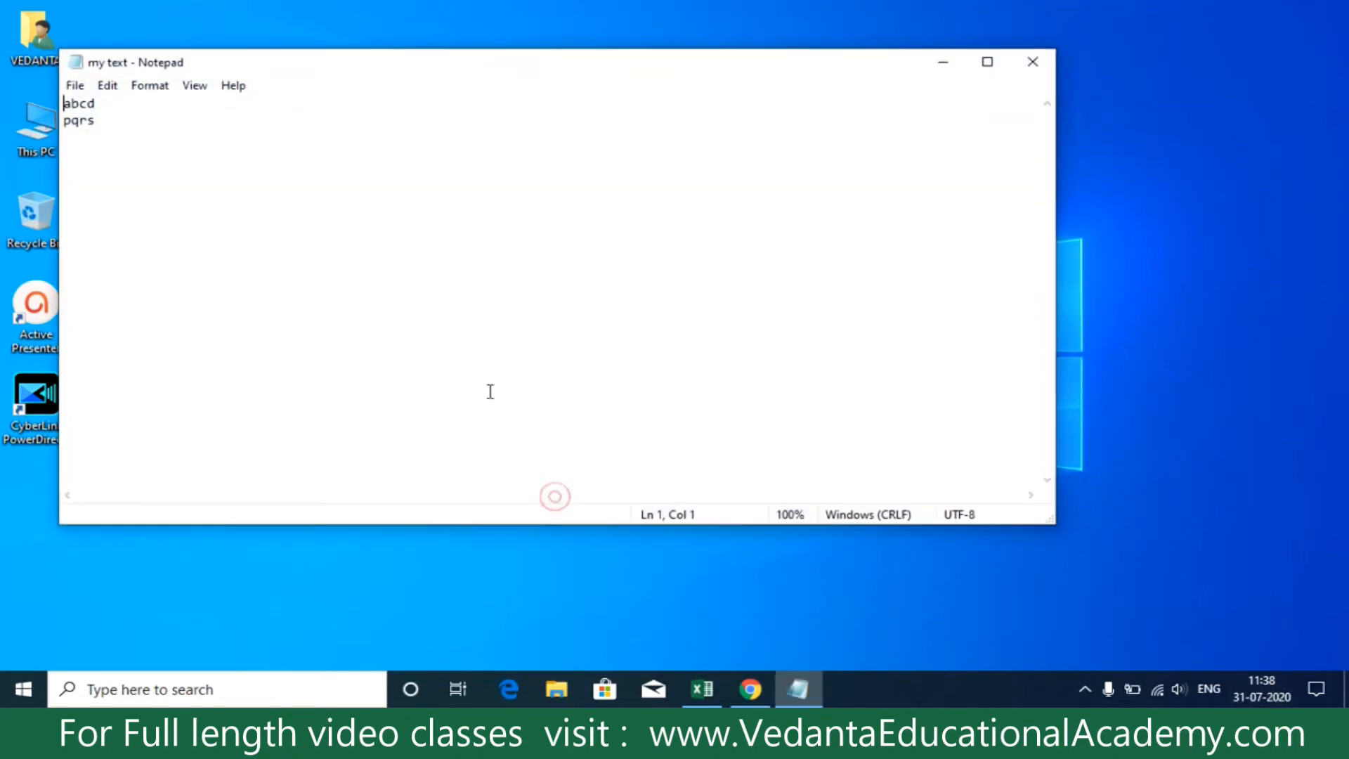
{"action": "left_click", "coordinate": [127, 123]}
{"action": "key", "text": "Return"}
{"action": "type", "text": "1234"}
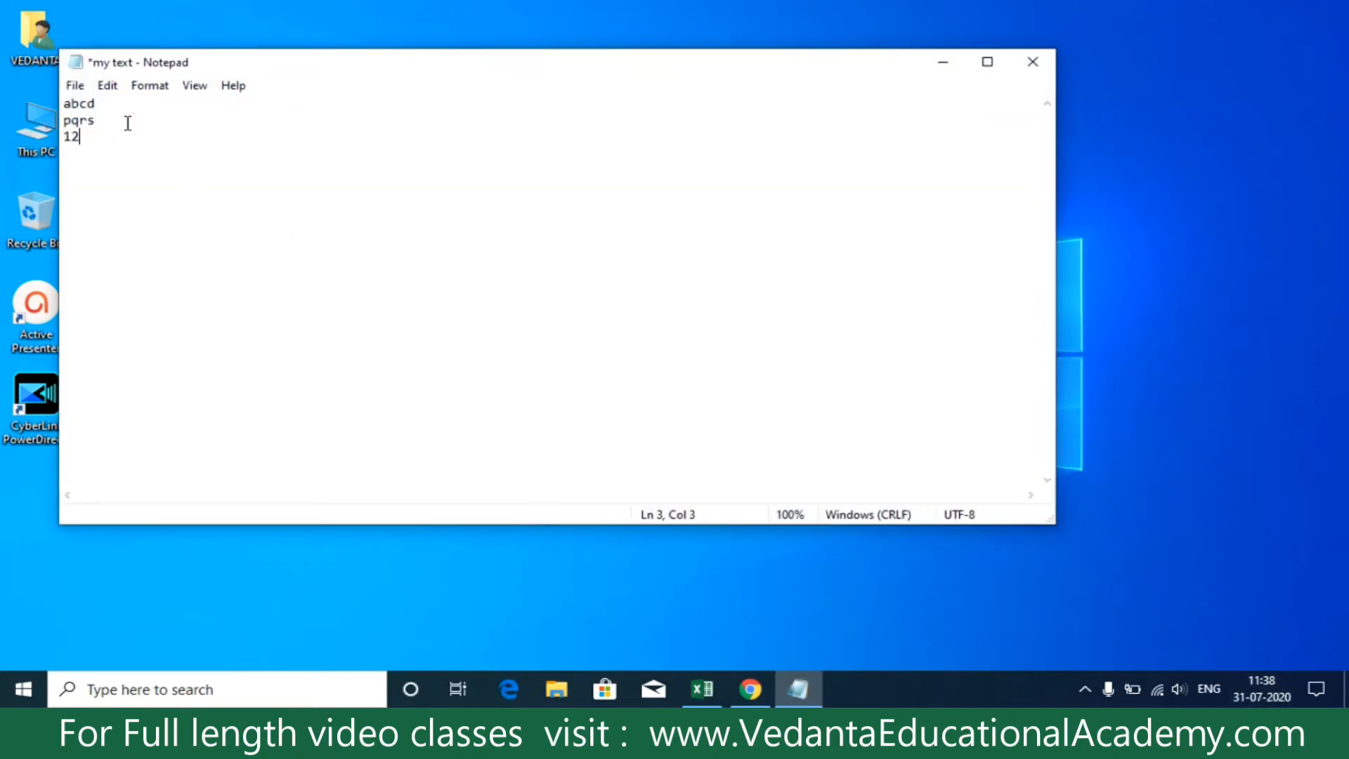
{"action": "left_click", "coordinate": [1027, 52]}
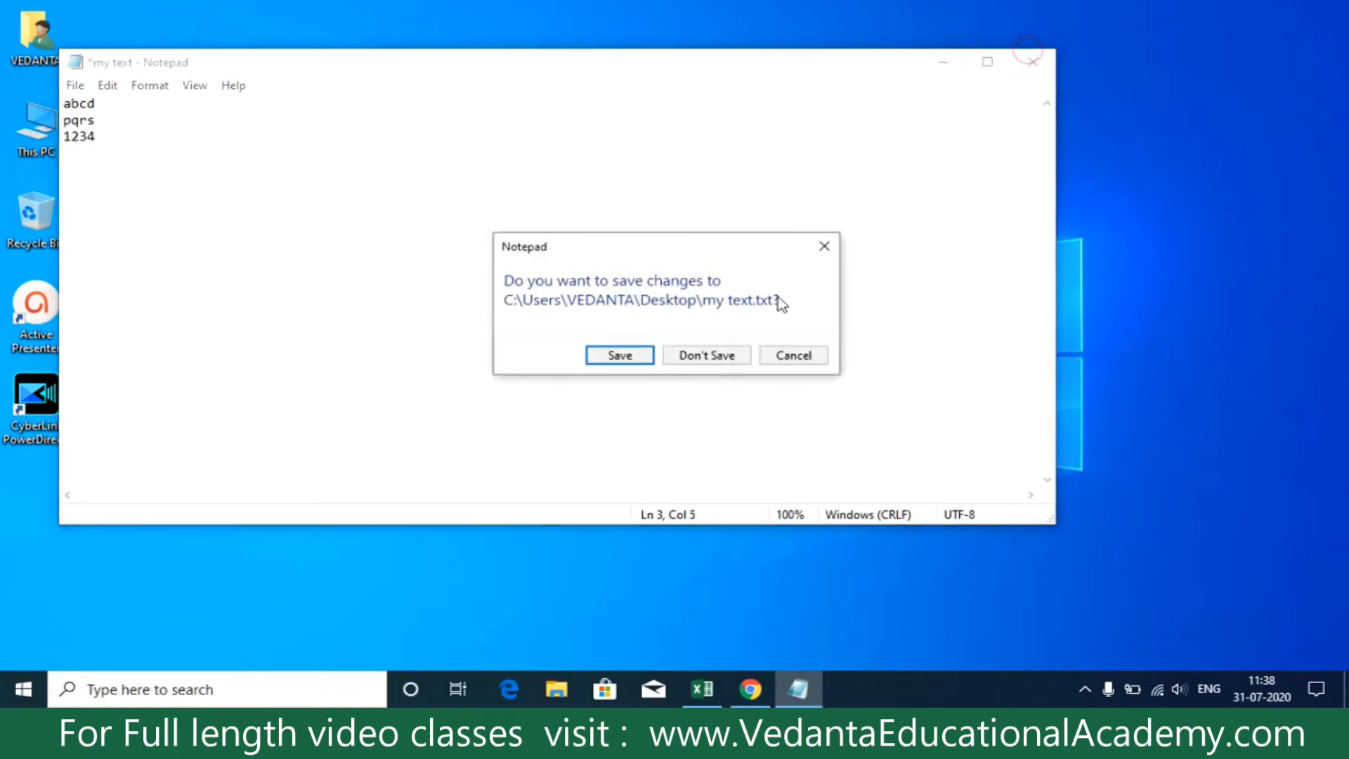
{"action": "left_click", "coordinate": [621, 354]}
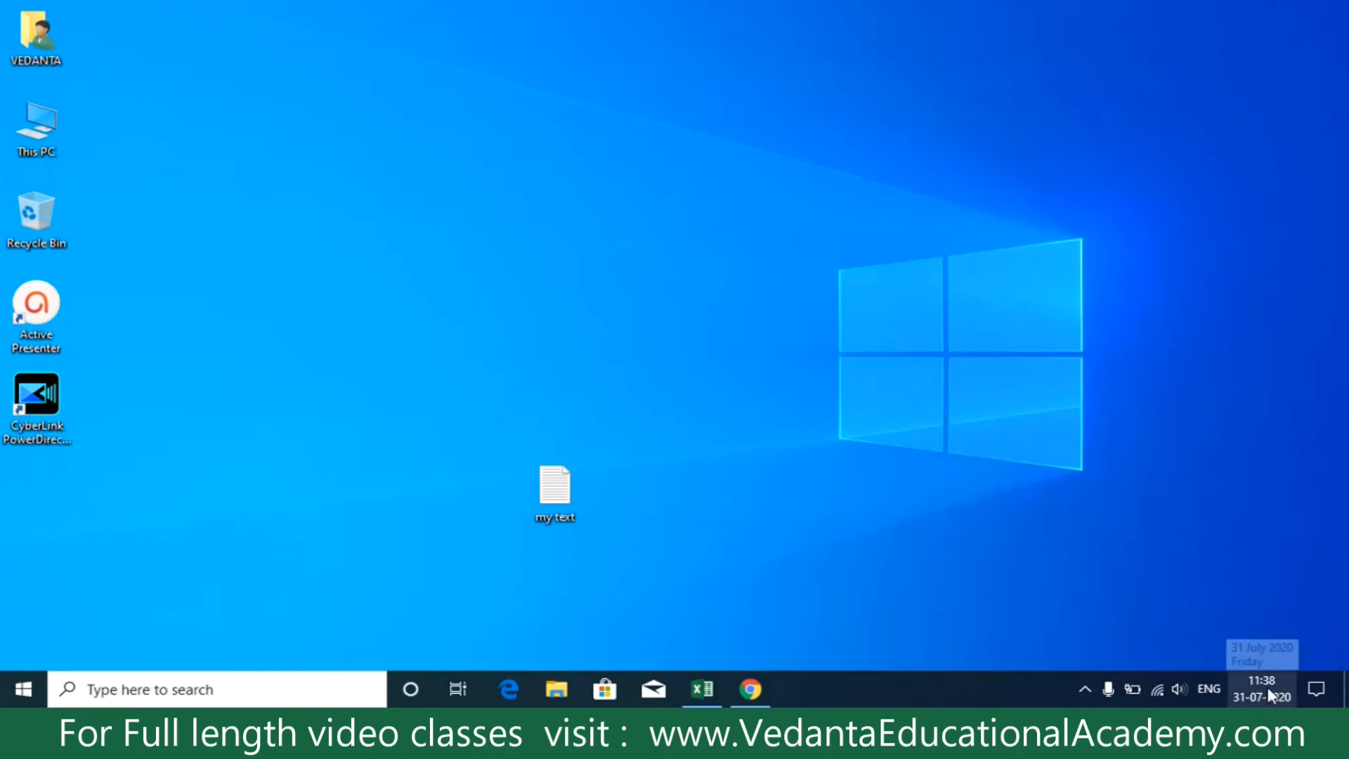
Return to Excel and, with the system clock open, check the imported table for the automatic one-minute refresh
{"action": "left_click", "coordinate": [1262, 689]}
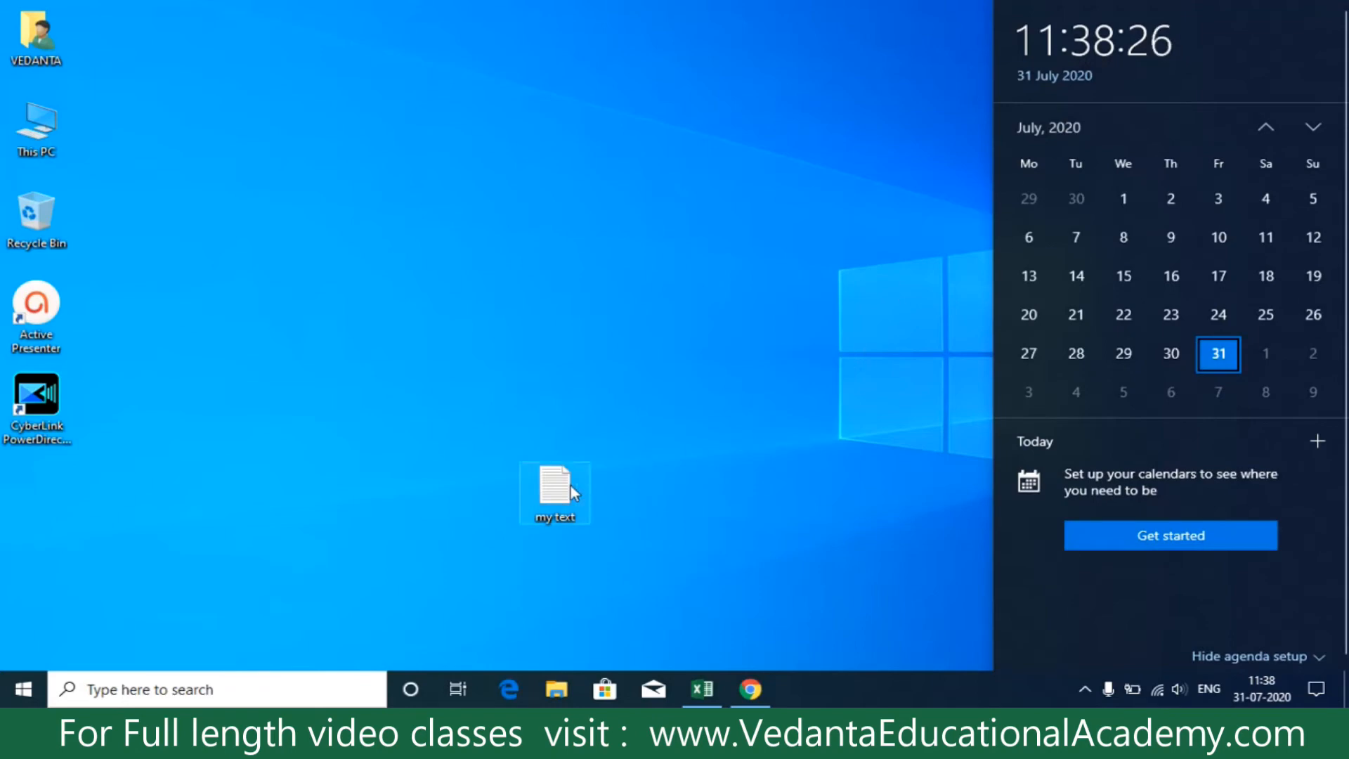
{"action": "left_click", "coordinate": [705, 685]}
{"action": "left_click", "coordinate": [144, 310]}
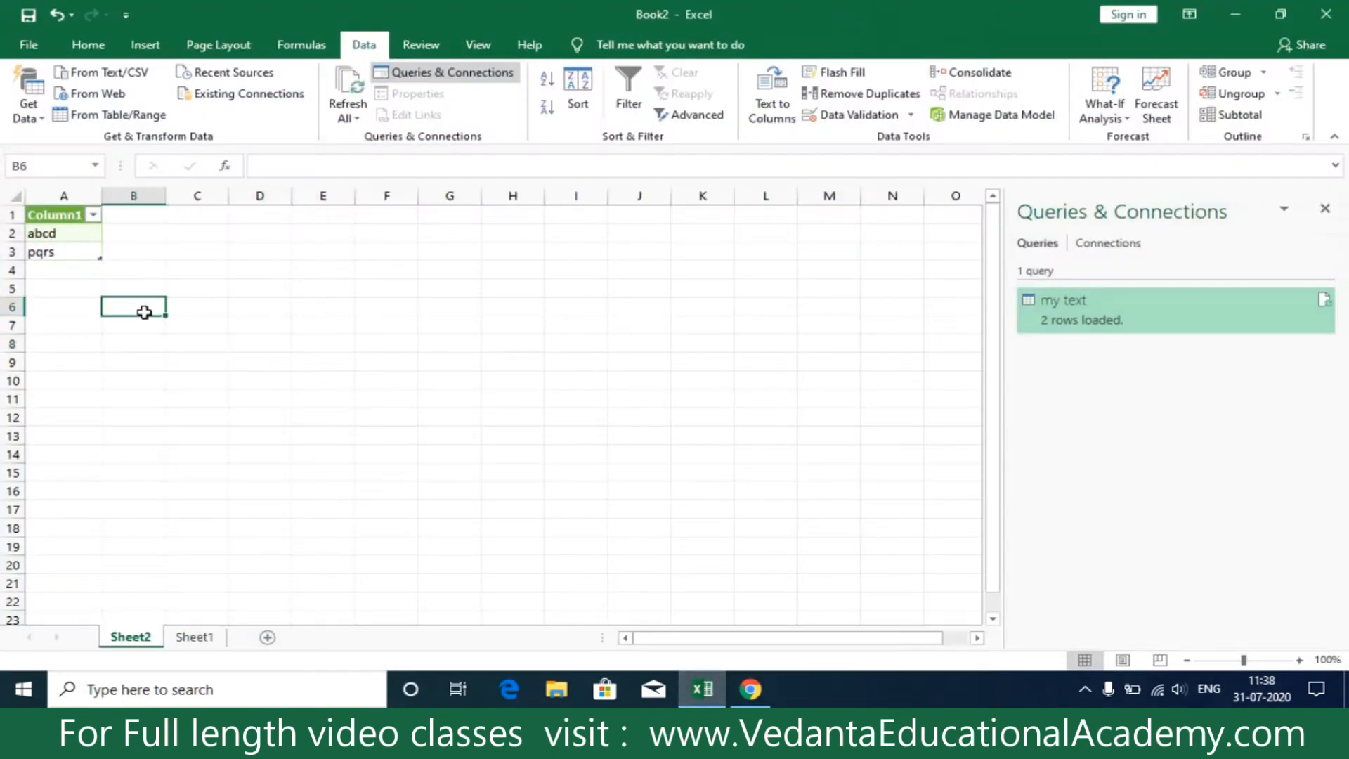
{"action": "left_click", "coordinate": [1267, 687]}
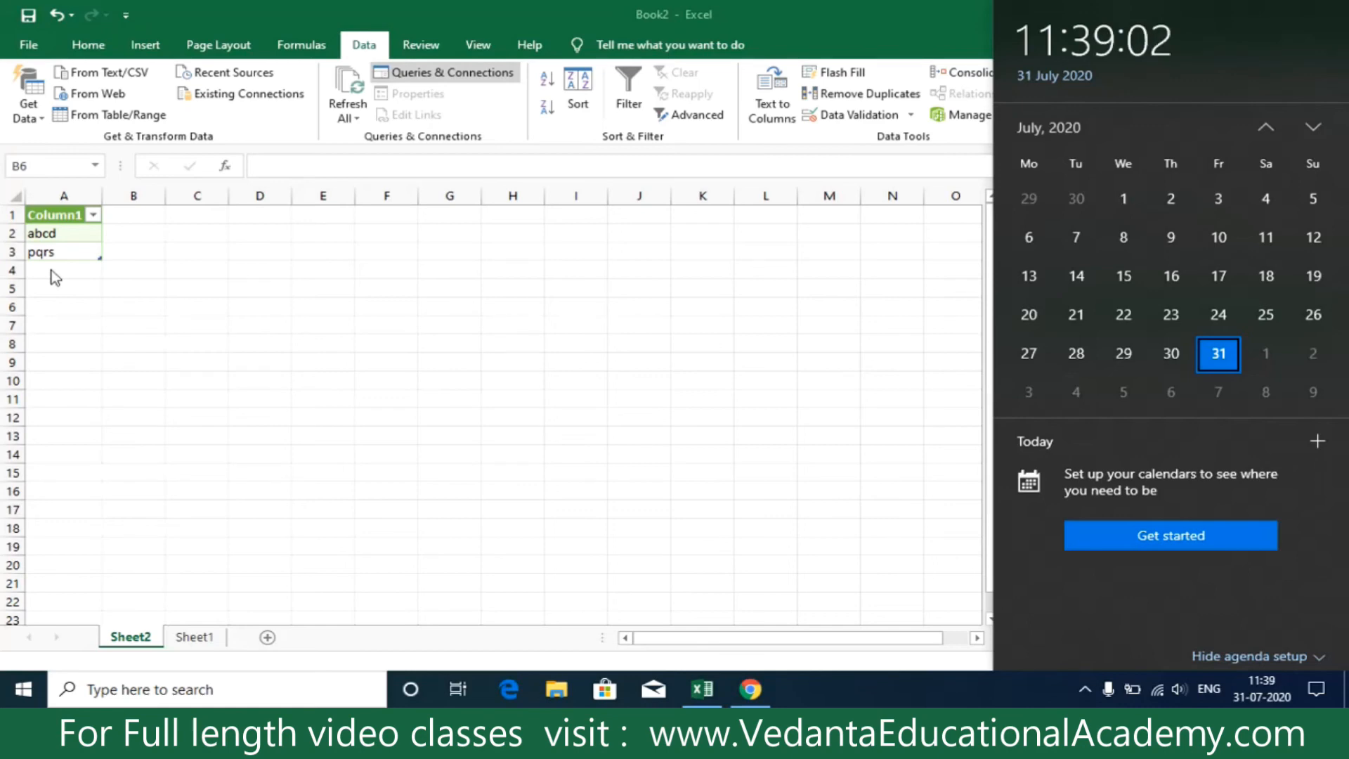
{"action": "type", "text": "1234"}
{"action": "key", "text": "Return"}
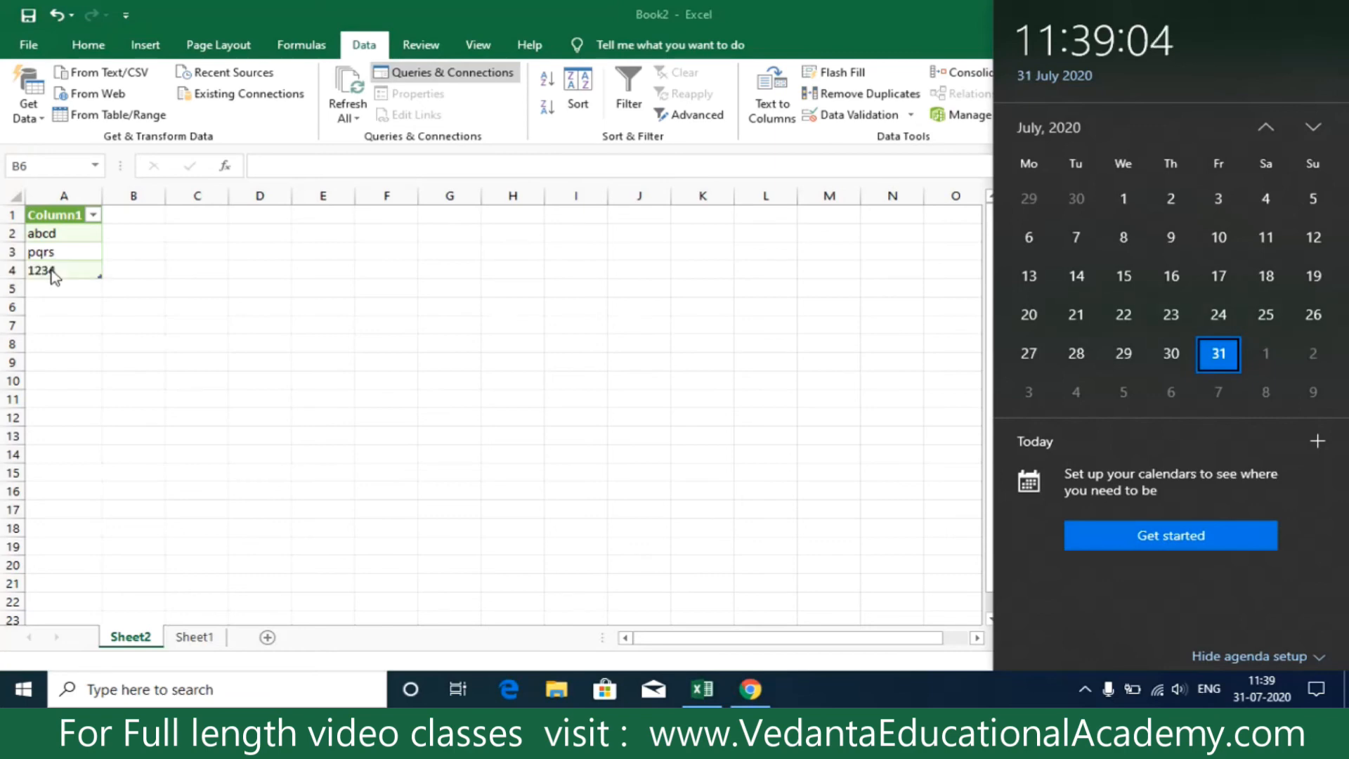